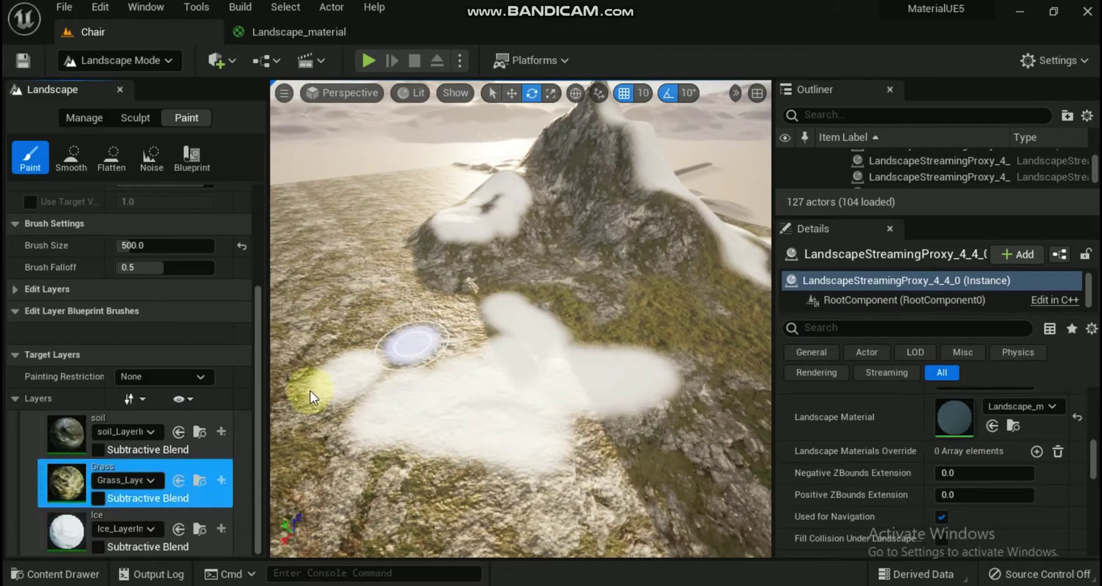
# - Paint grass with the brush across the snow-covered mountain slope
pyautogui.moveTo(310, 396)
pyautogui.mouseDown()
pyautogui.moveTo(424, 351)
pyautogui.moveTo(693, 369)
pyautogui.moveTo(617, 374)
pyautogui.moveTo(536, 346)
pyautogui.moveTo(485, 300)
pyautogui.moveTo(512, 301)
pyautogui.moveTo(580, 337)
pyautogui.moveTo(459, 340)
pyautogui.moveTo(458, 356)
pyautogui.moveTo(486, 349)
pyautogui.moveTo(469, 333)
pyautogui.moveTo(478, 348)
pyautogui.moveTo(596, 370)
pyautogui.moveTo(585, 372)
pyautogui.moveTo(601, 377)
pyautogui.moveTo(591, 443)
pyautogui.moveTo(608, 456)
pyautogui.moveTo(634, 424)
pyautogui.moveTo(690, 402)
pyautogui.moveTo(689, 446)
pyautogui.moveTo(607, 483)
pyautogui.moveTo(550, 472)
pyautogui.moveTo(538, 452)
pyautogui.moveTo(473, 480)
pyautogui.moveTo(548, 465)
pyautogui.moveTo(577, 429)
pyautogui.moveTo(525, 394)
pyautogui.moveTo(559, 417)
pyautogui.moveTo(586, 402)
pyautogui.moveTo(484, 443)
pyautogui.mouseUp()
# - Select the soil paint layer and create a material named 'landscape' in StarterContent > Materials
pyautogui.click(67, 434)
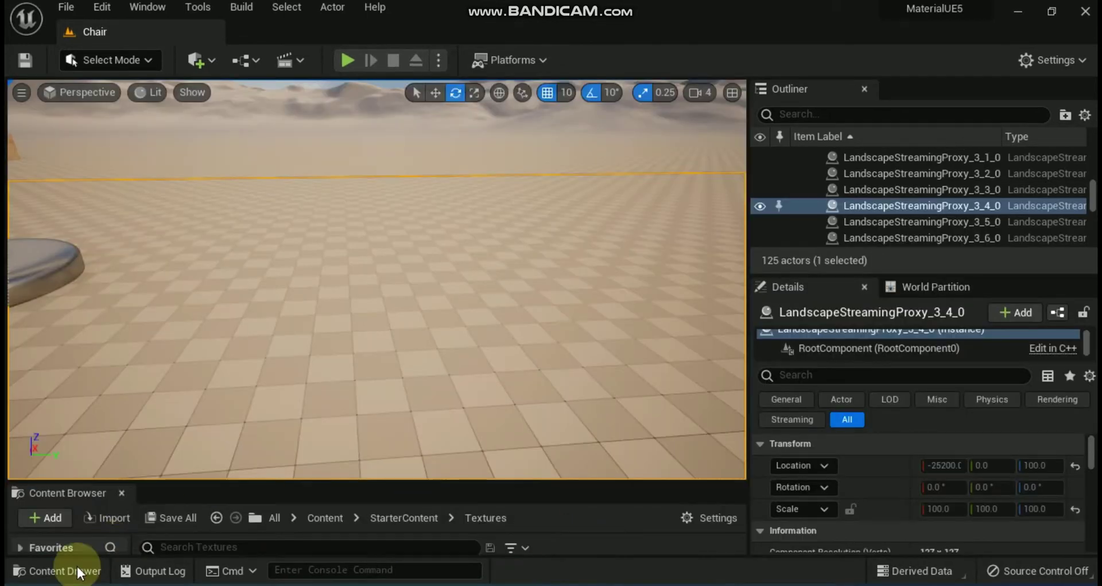
pyautogui.click(66, 573)
pyautogui.scroll(-5, 1050, 488)
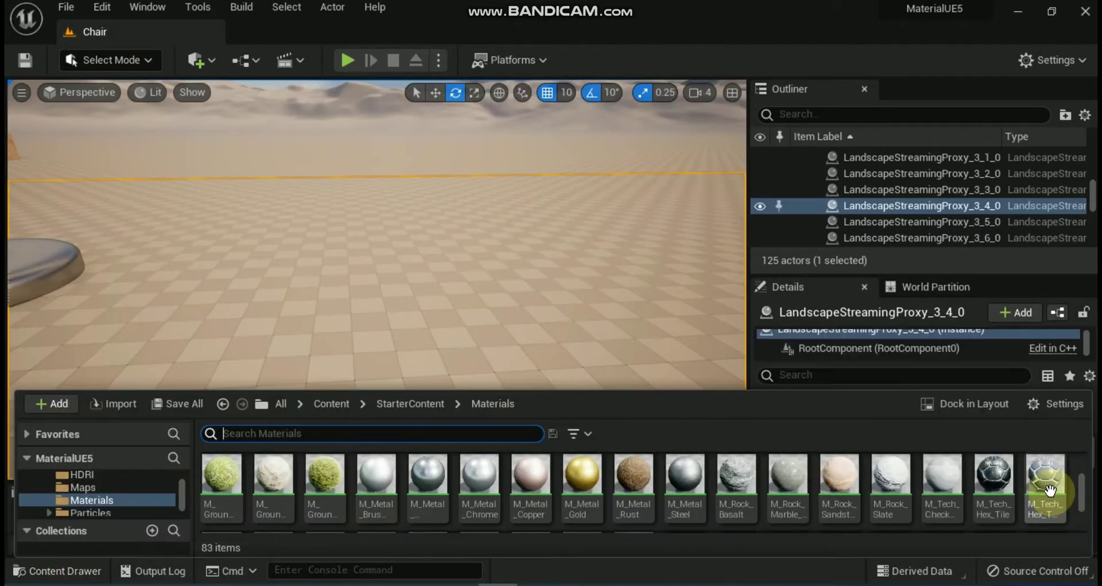
pyautogui.rightClick(1000, 482)
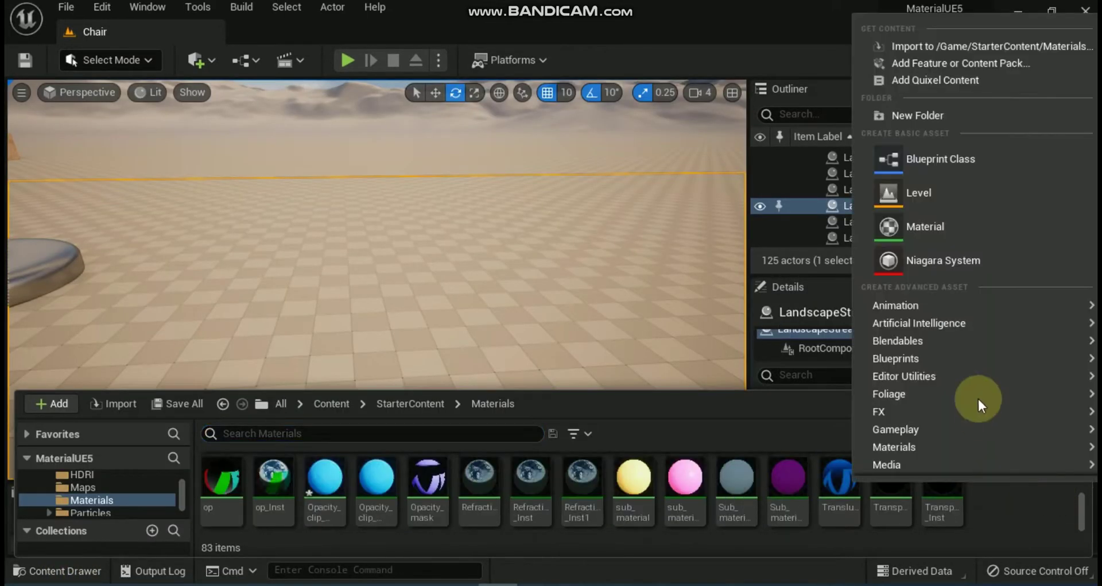
pyautogui.click(942, 222)
pyautogui.write('scap')
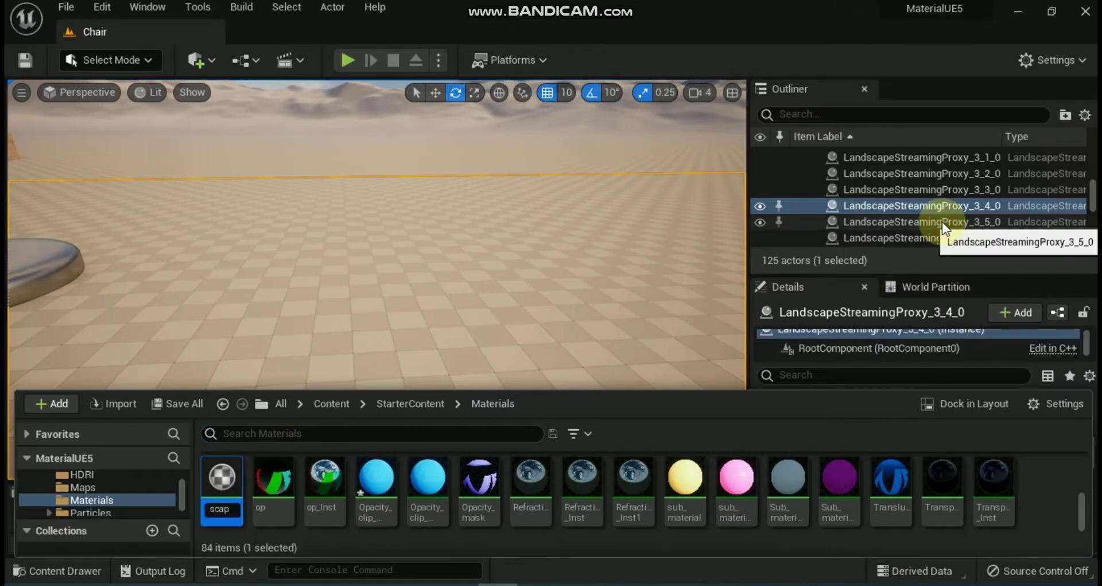
pyautogui.press('Return')
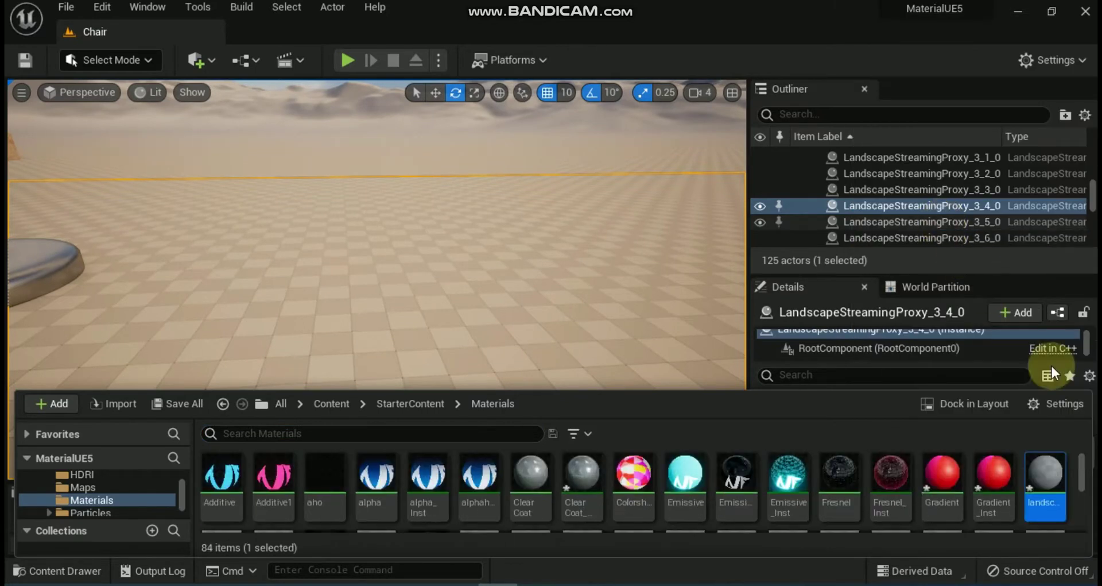
# - Open the 'landscape' material and filter the Palette's node list by 'landscape'
pyautogui.doubleClick(1042, 465)
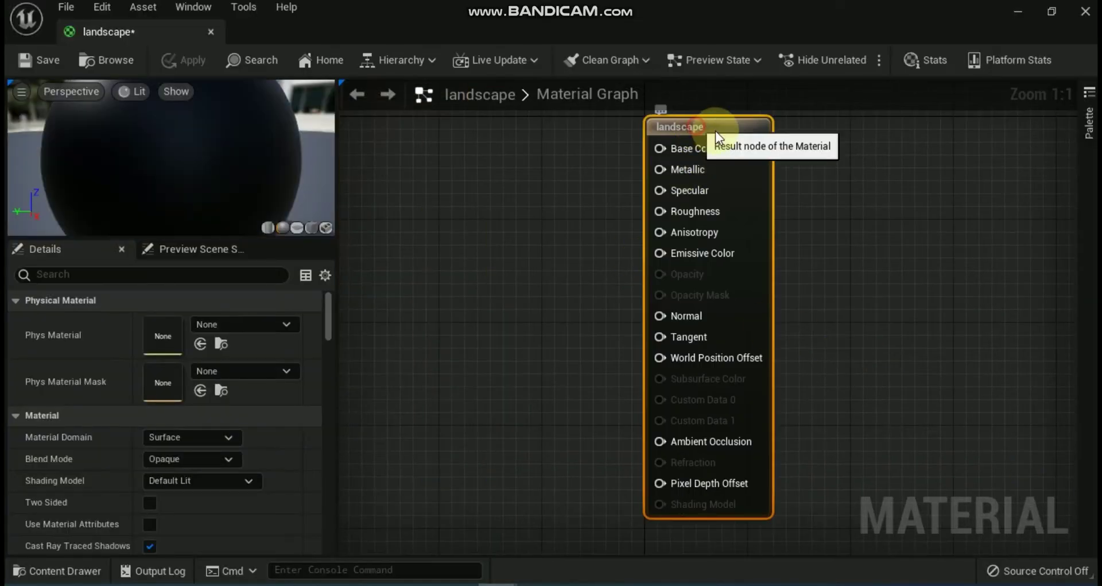
pyautogui.moveTo(716, 131); pyautogui.dragTo(772, 140)
pyautogui.click(1089, 92)
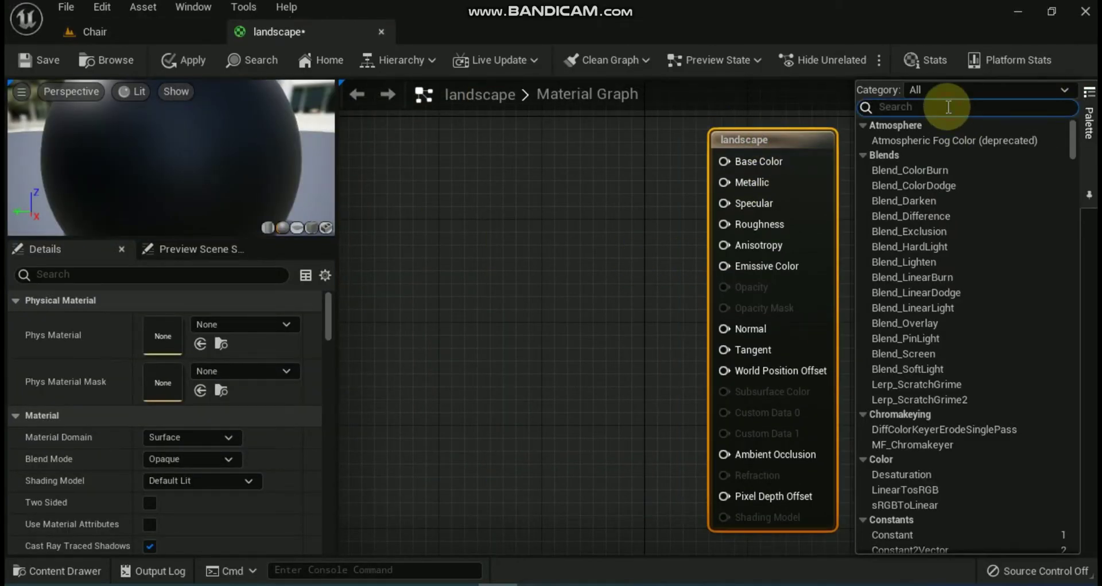
pyautogui.click(947, 106)
pyautogui.write('landscape')
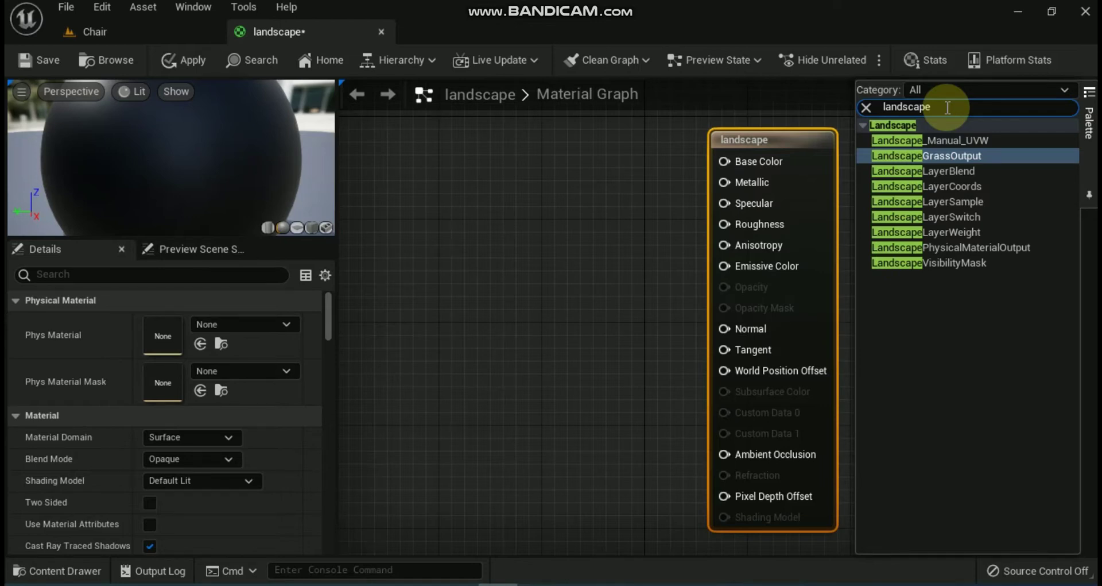
pyautogui.press('Return')
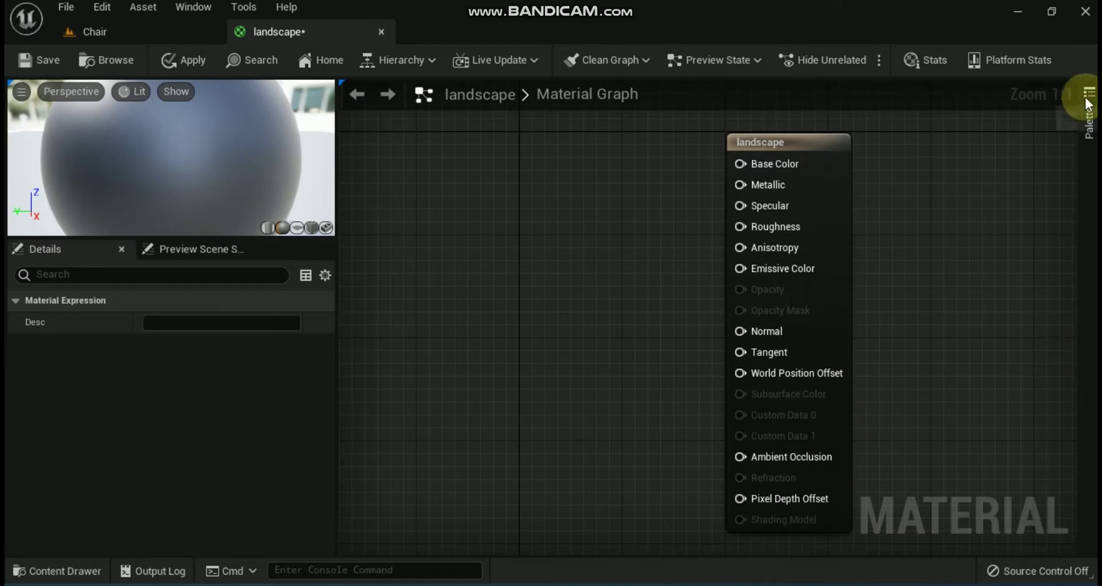
pyautogui.click(1088, 101)
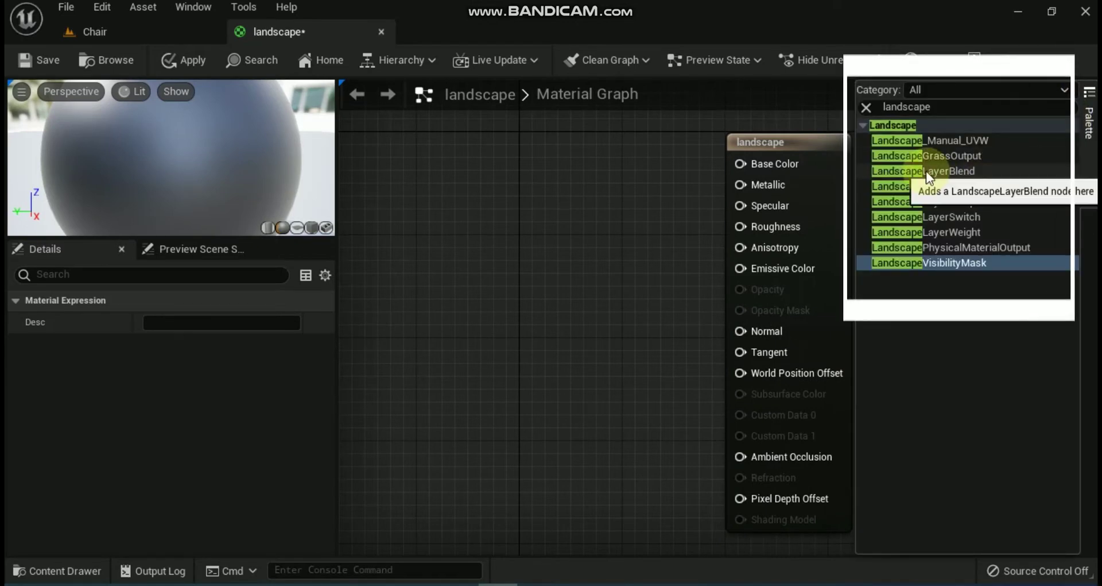
# - Place a LandscapeLayerBlend node left of the output and give it three layer entries
pyautogui.moveTo(925, 171); pyautogui.dragTo(580, 228)
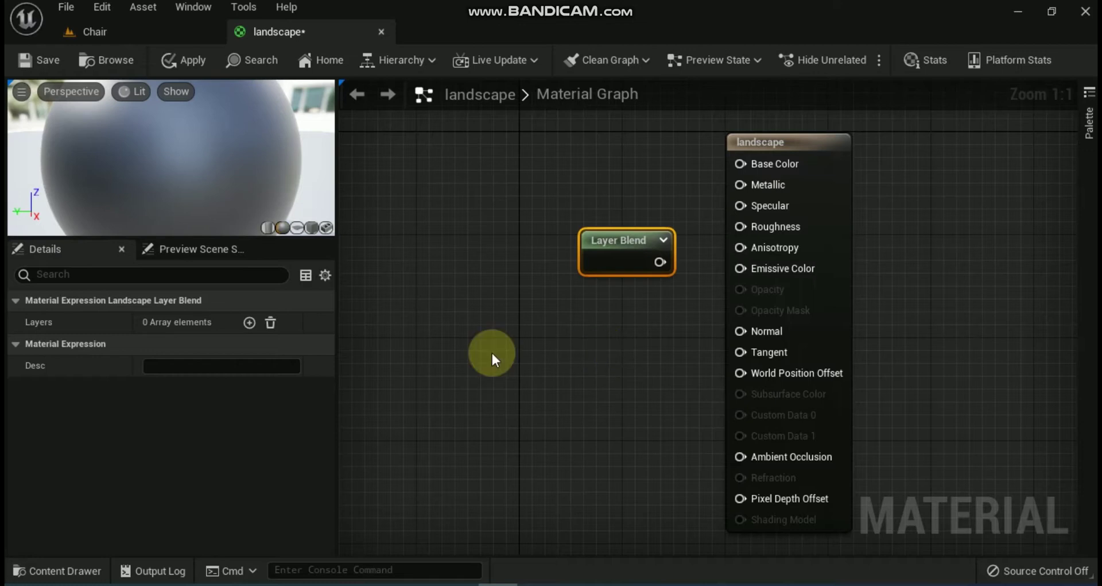
pyautogui.click(249, 322)
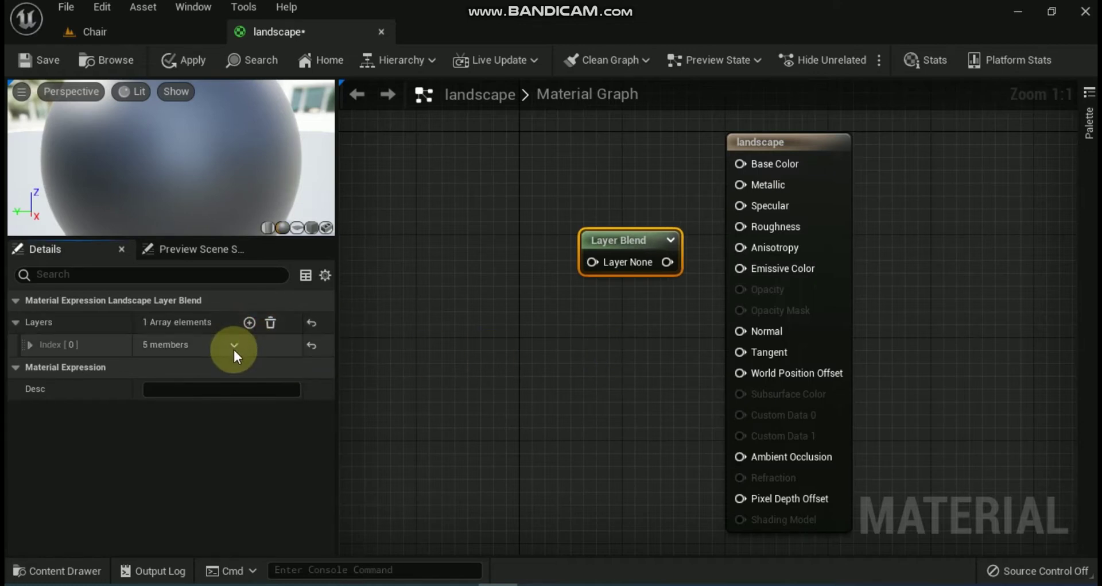
pyautogui.click(233, 344)
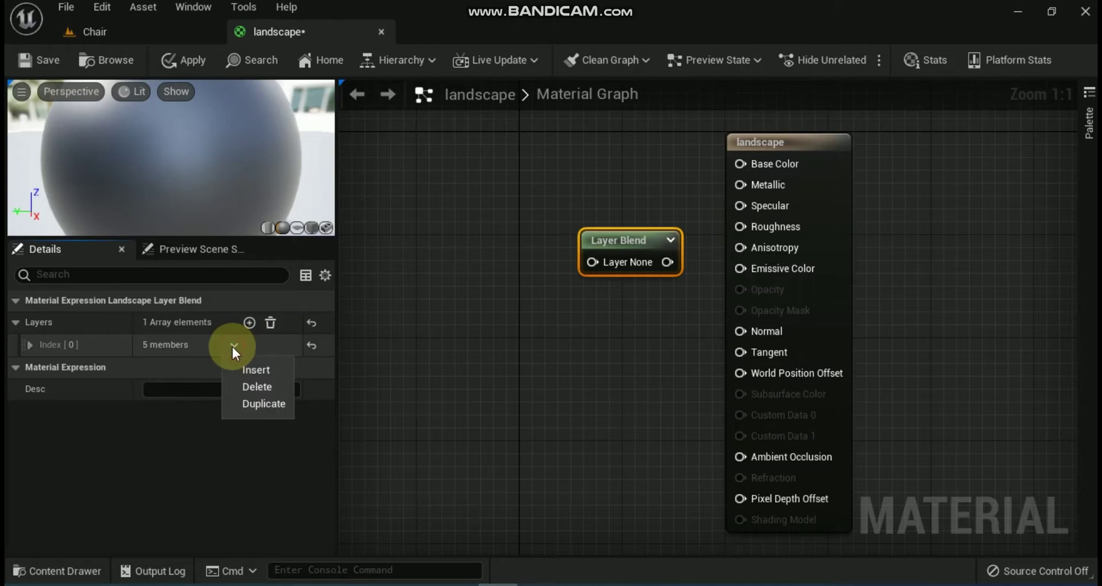
pyautogui.click(234, 344)
pyautogui.click(30, 344)
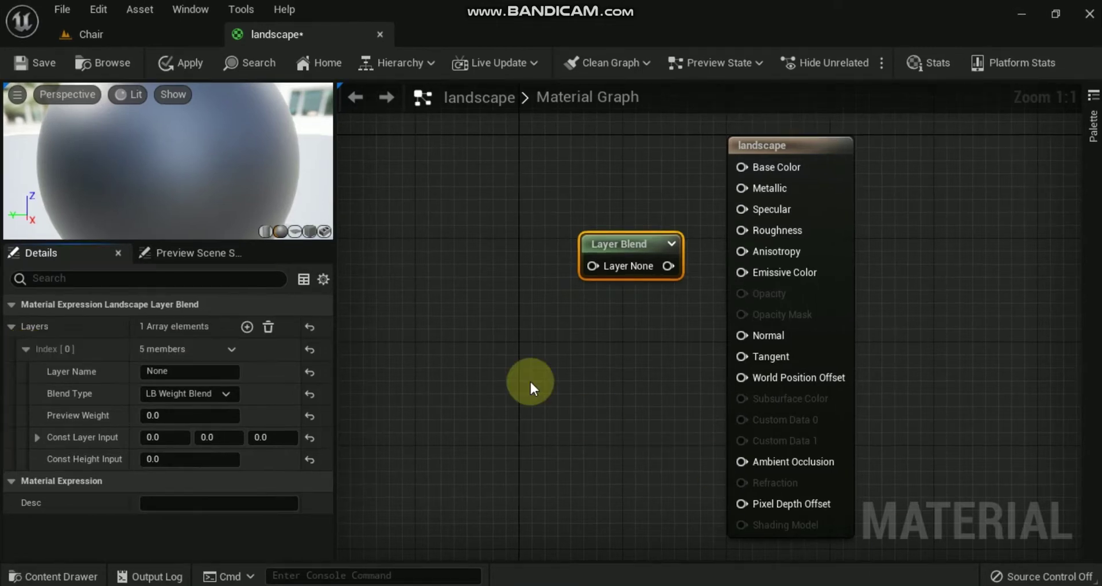
pyautogui.click(246, 327)
pyautogui.click(247, 327)
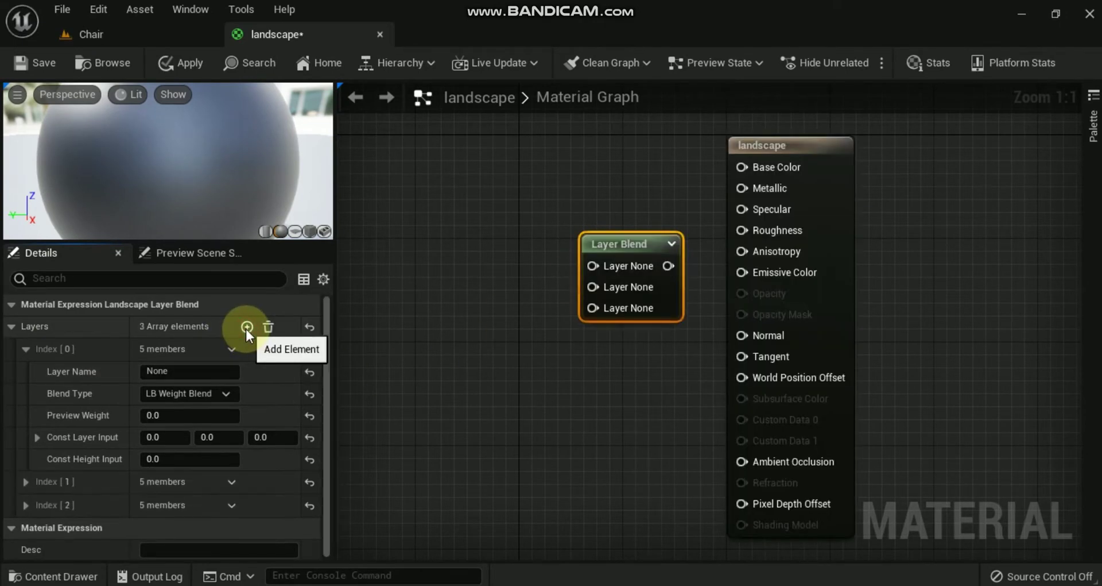
# - Enter Soil as the first layer's name and Grass as the second
pyautogui.click(177, 372)
pyautogui.doubleClick(177, 372)
pyautogui.write('Soil')
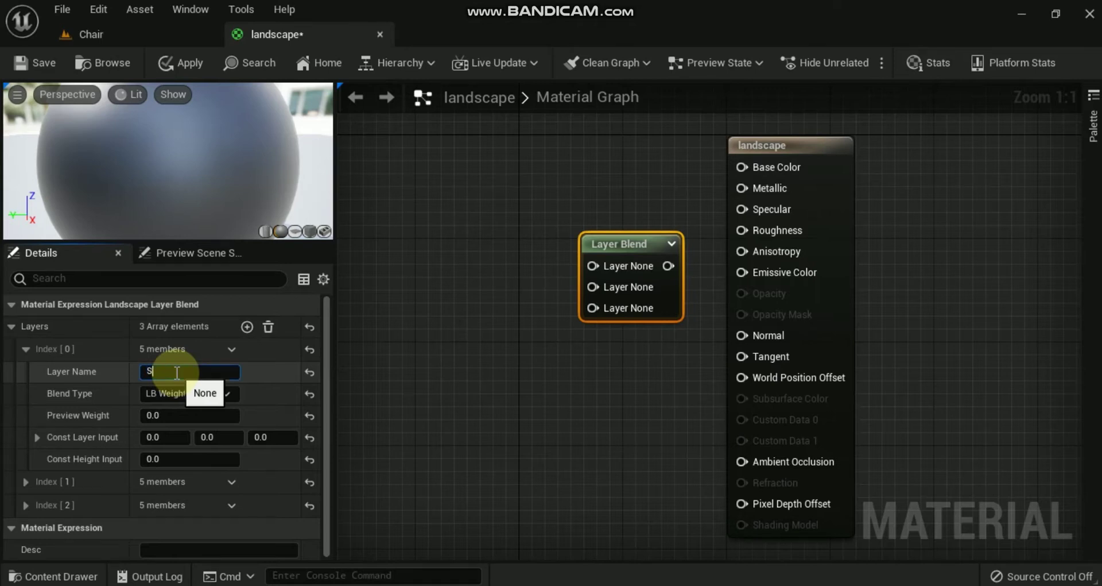
pyautogui.press('Return')
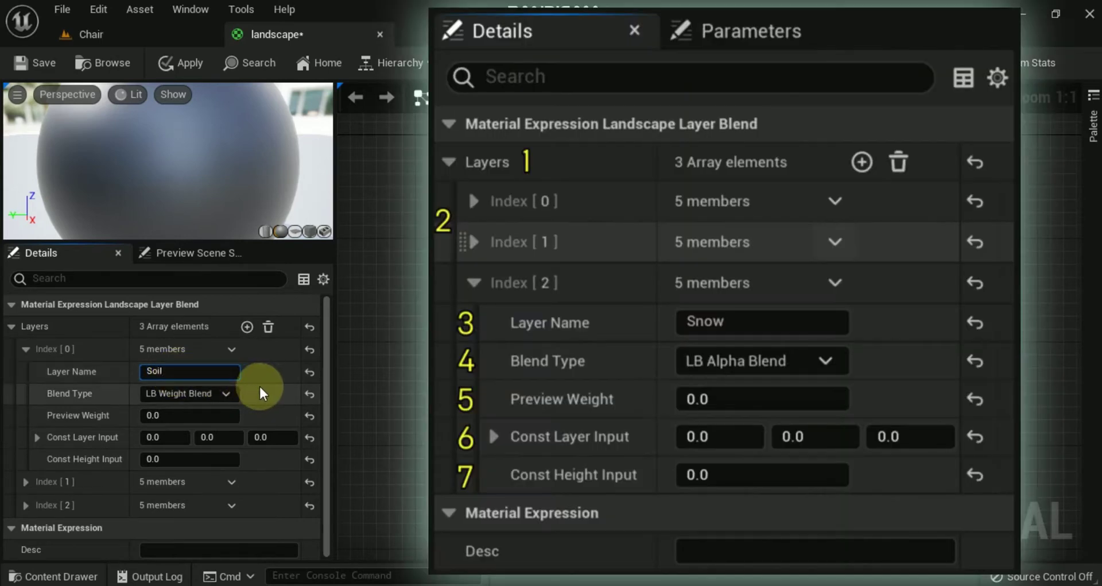
pyautogui.click(26, 481)
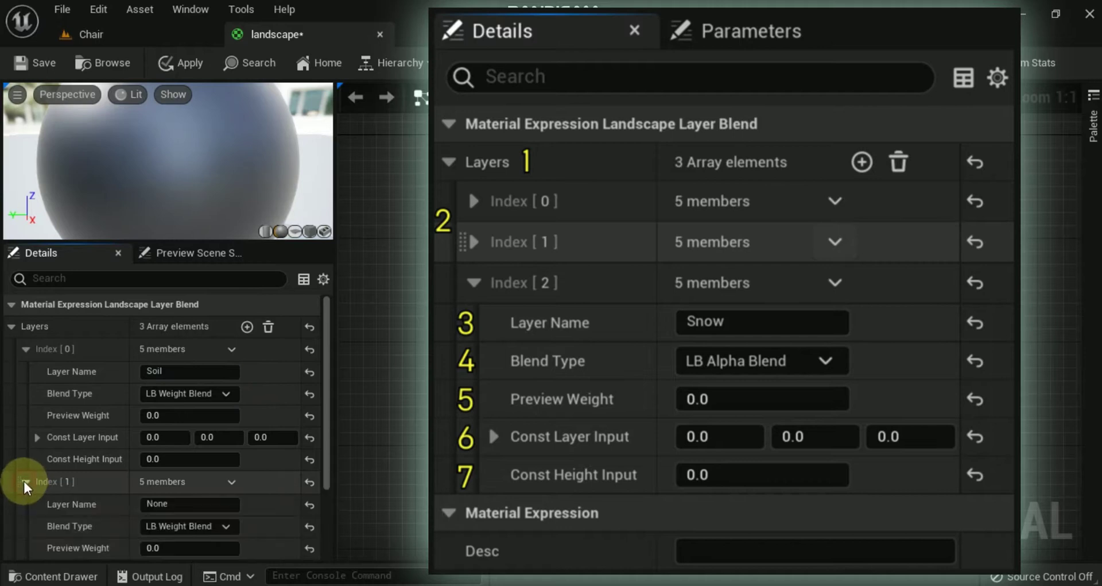
pyautogui.doubleClick(187, 501)
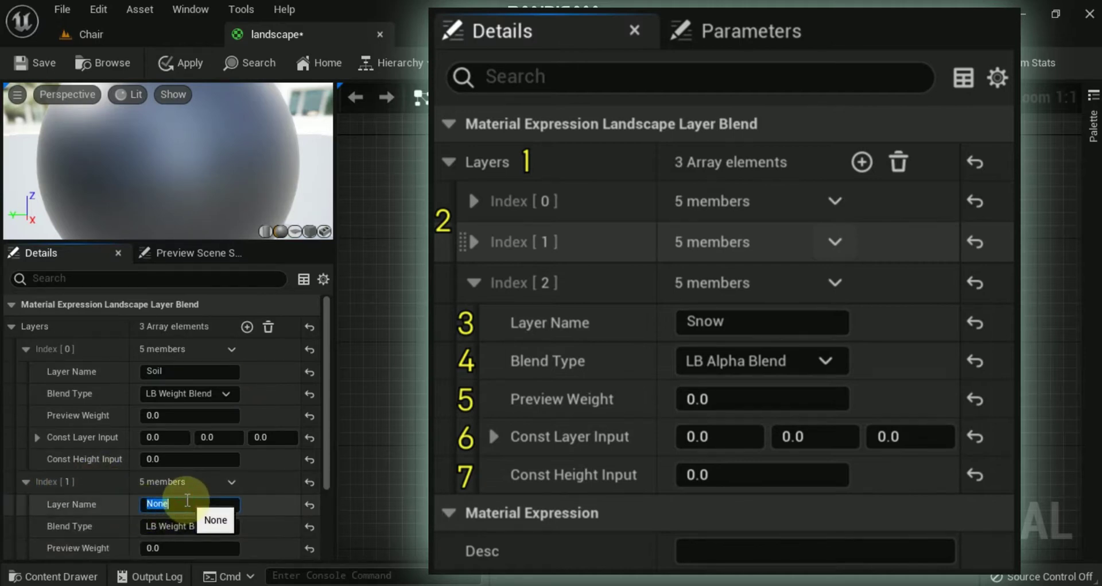
pyautogui.write('Grass')
# - Expand the third layer and name it Snow
pyautogui.scroll(-2, 269, 487)
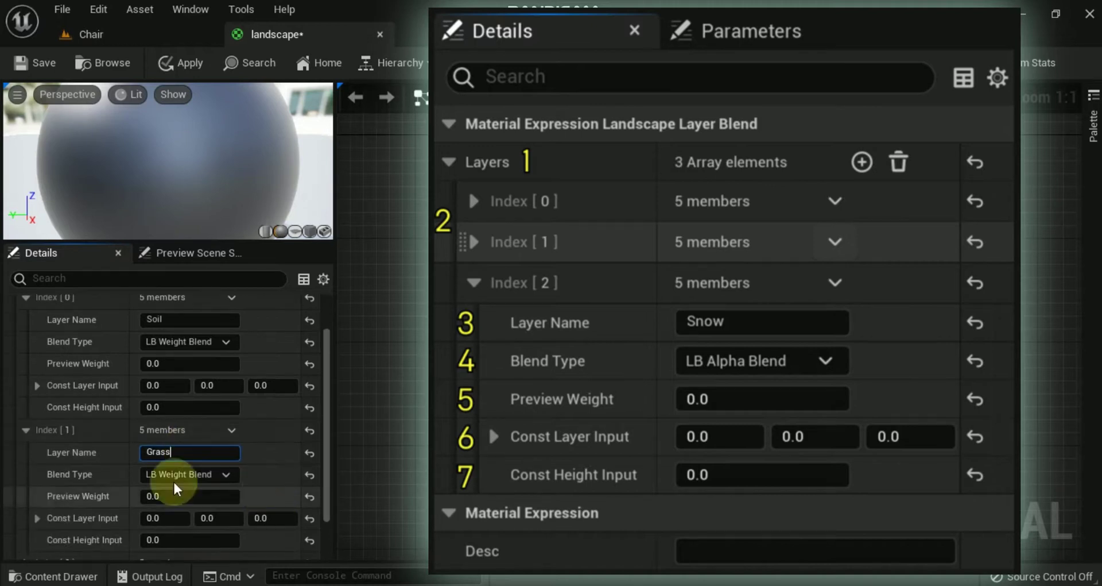
pyautogui.scroll(-2, 149, 471)
pyautogui.click(26, 503)
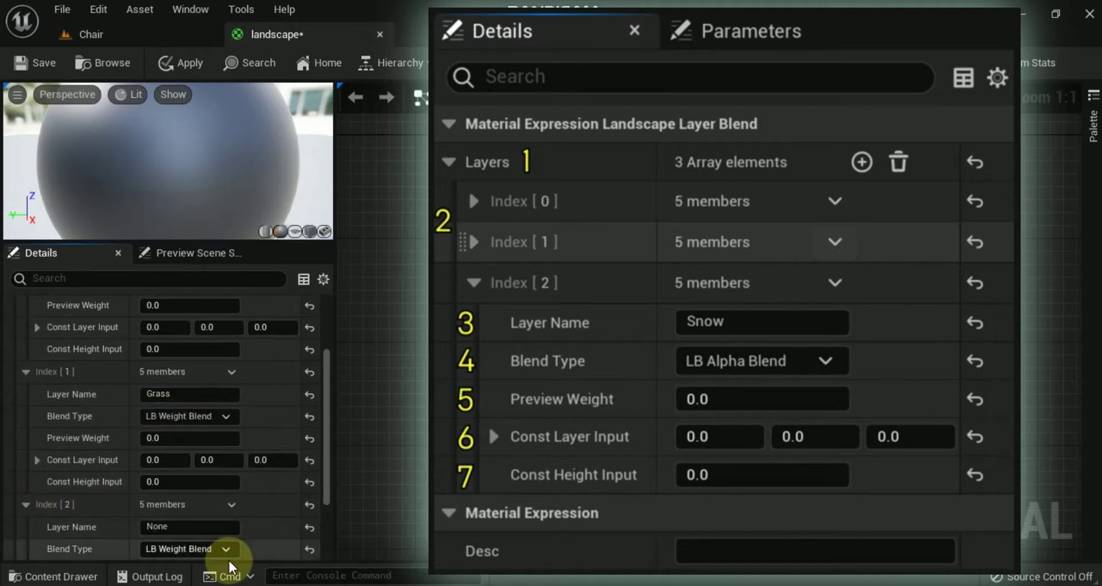
pyautogui.click(185, 524)
pyautogui.write('Snow')
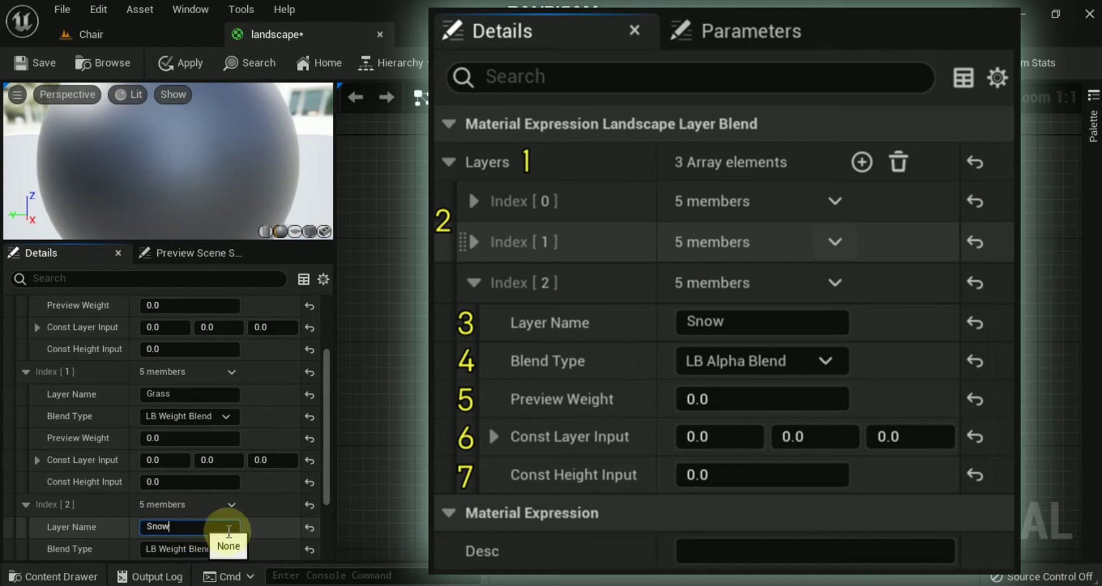
pyautogui.press('Return')
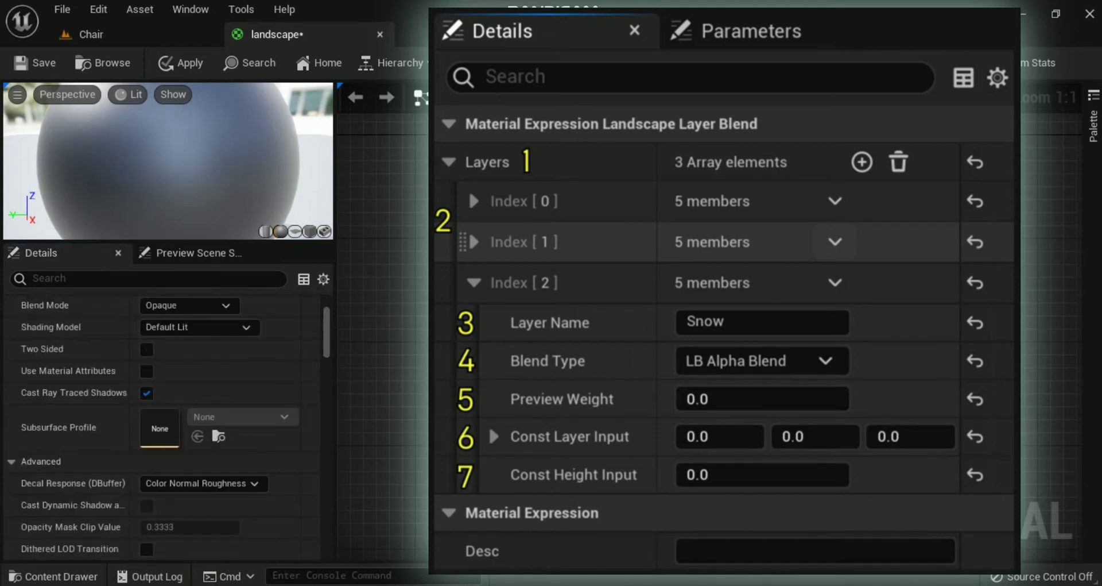
pyautogui.scroll(5, 209, 339)
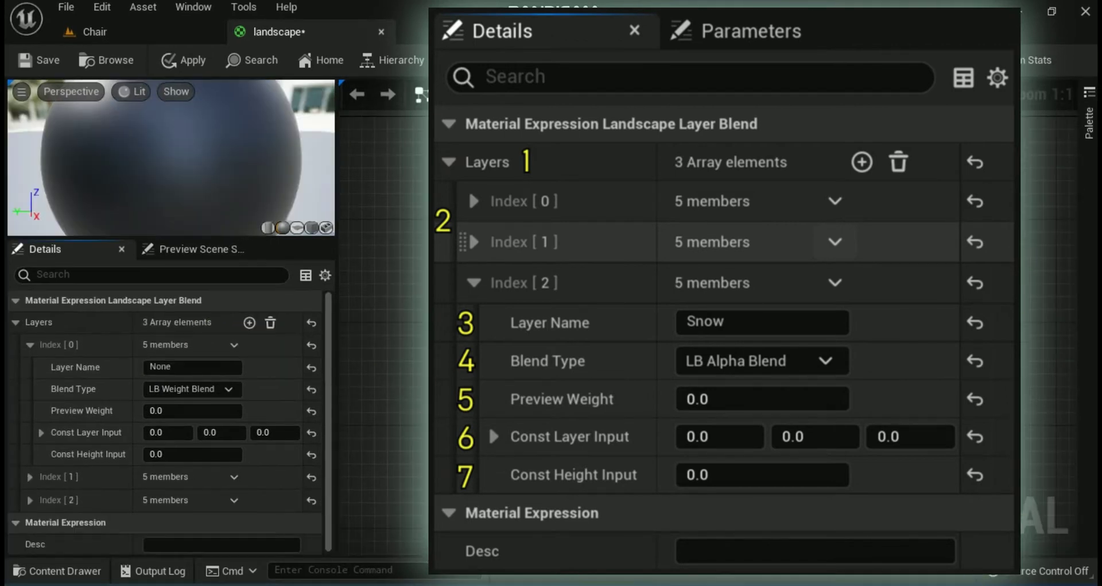
# - Re-enter Soil and Grass as the first two layer names, confirming each
pyautogui.click(186, 366)
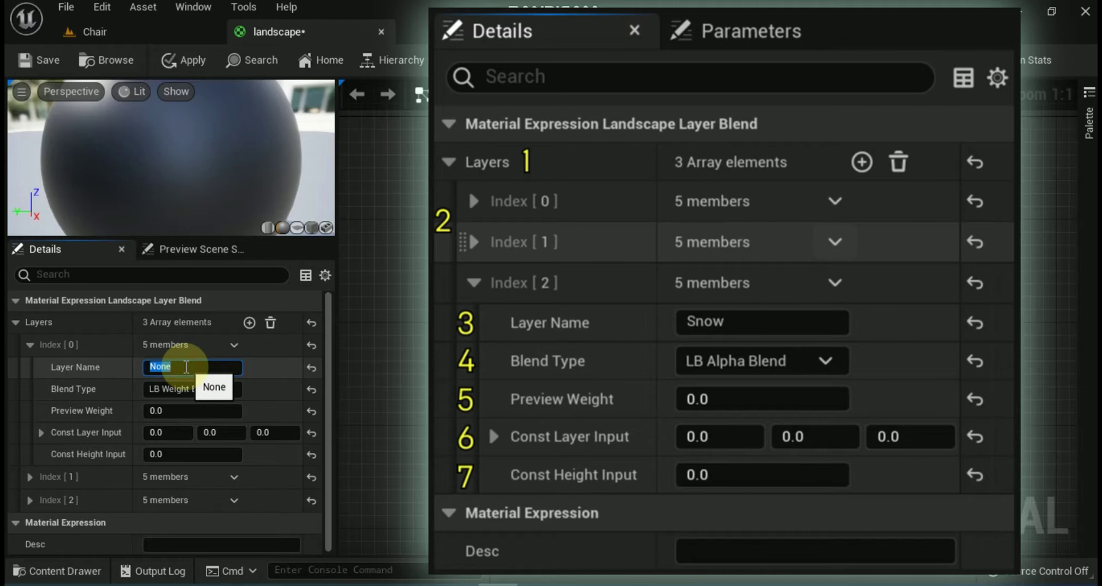
pyautogui.write('Soil')
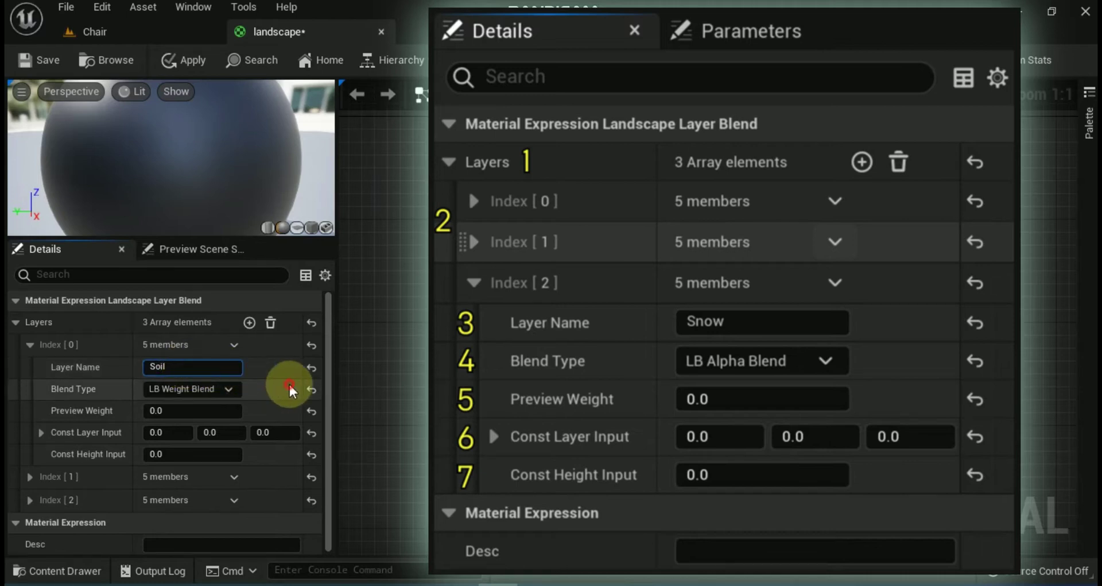
pyautogui.click(290, 389)
pyautogui.click(29, 476)
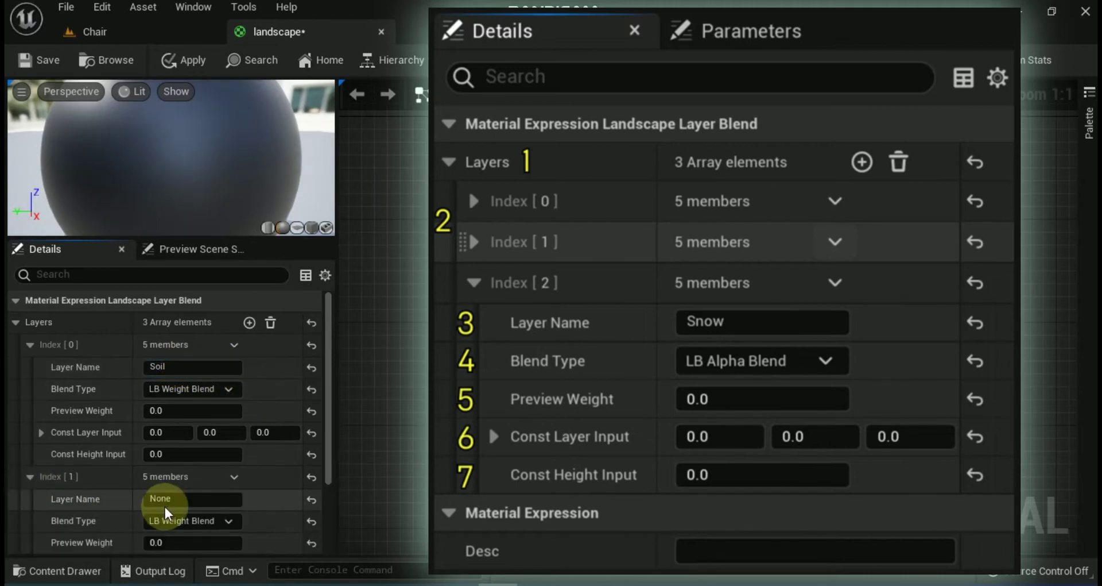
pyautogui.click(178, 499)
pyautogui.write('Grass')
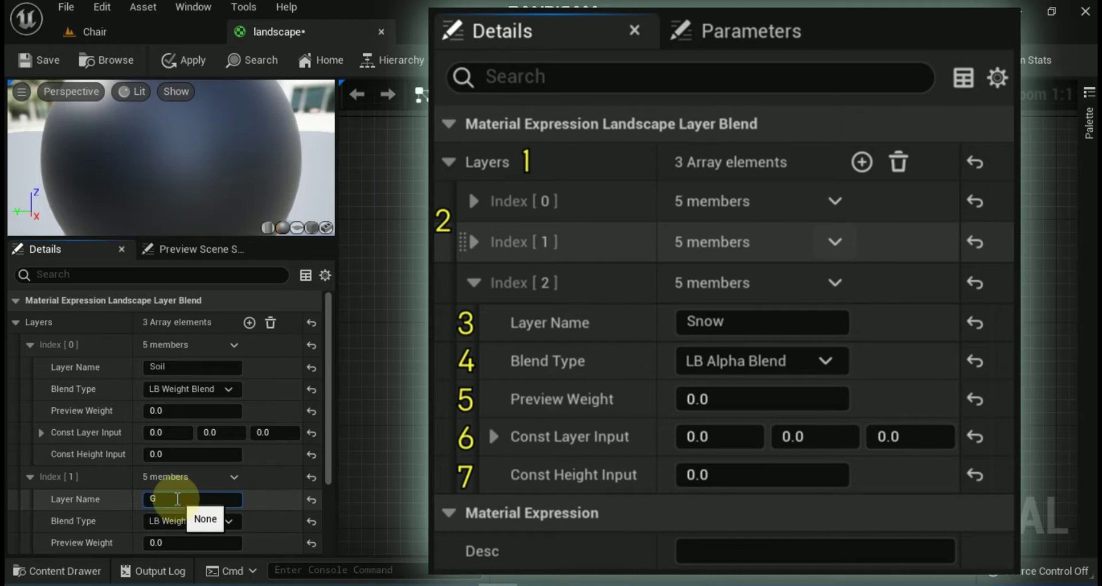
pyautogui.click(259, 501)
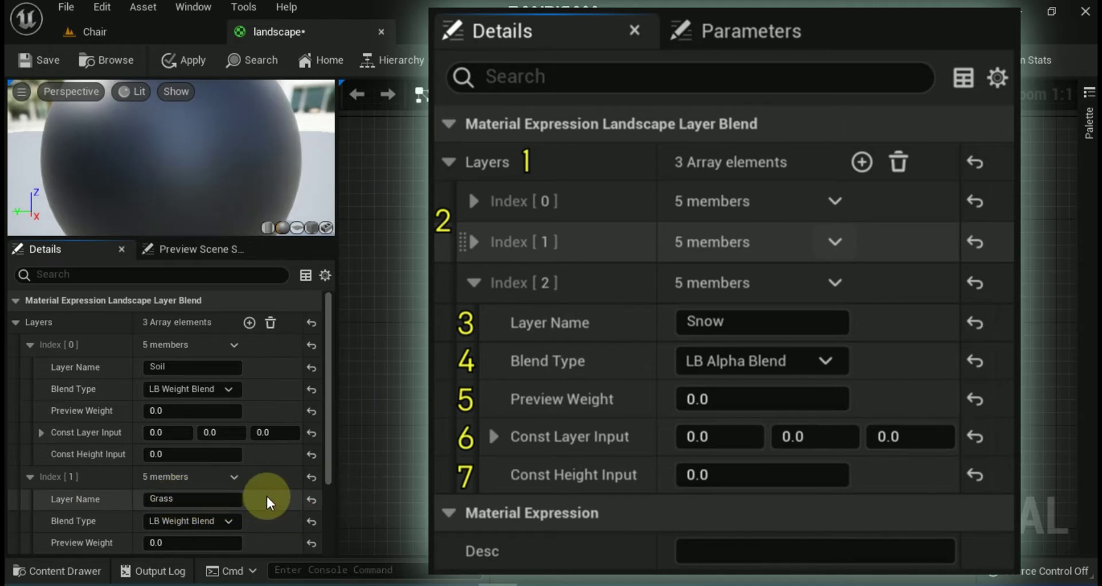
# - Re-enter Snow as the third layer's name and confirm it
pyautogui.scroll(-2, 172, 492)
pyautogui.scroll(-2, 259, 458)
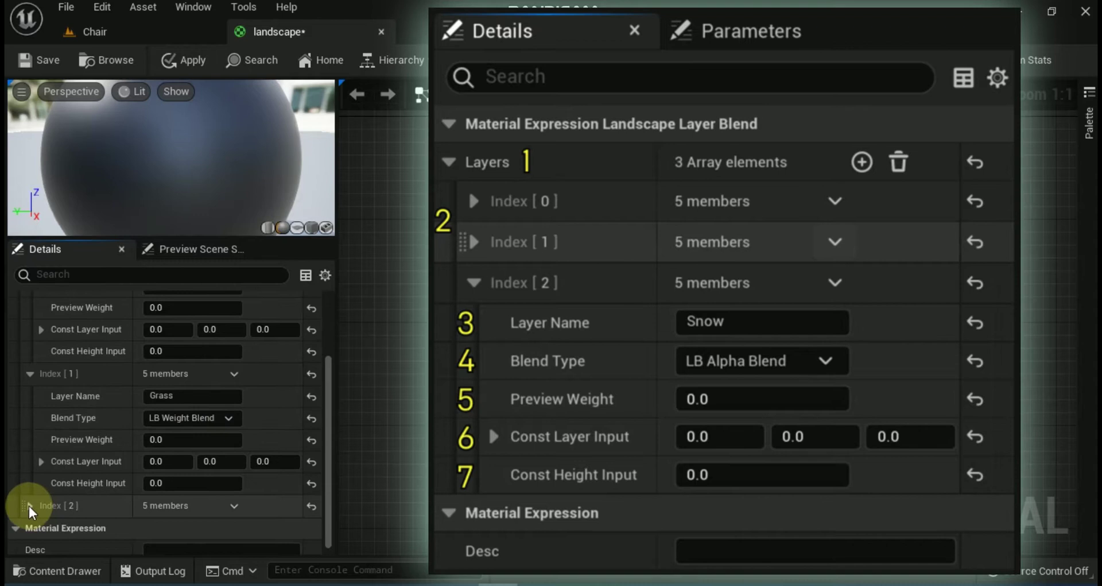
pyautogui.click(29, 505)
pyautogui.click(180, 527)
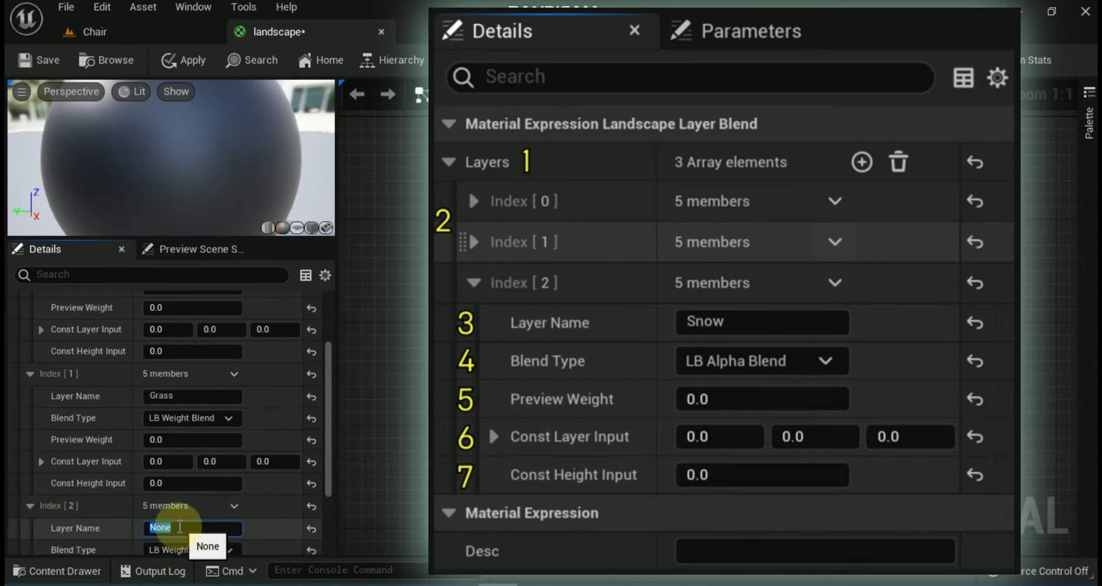
pyautogui.write('Snow')
pyautogui.click(273, 418)
pyautogui.scroll(2, 274, 418)
pyautogui.scroll(1, 273, 408)
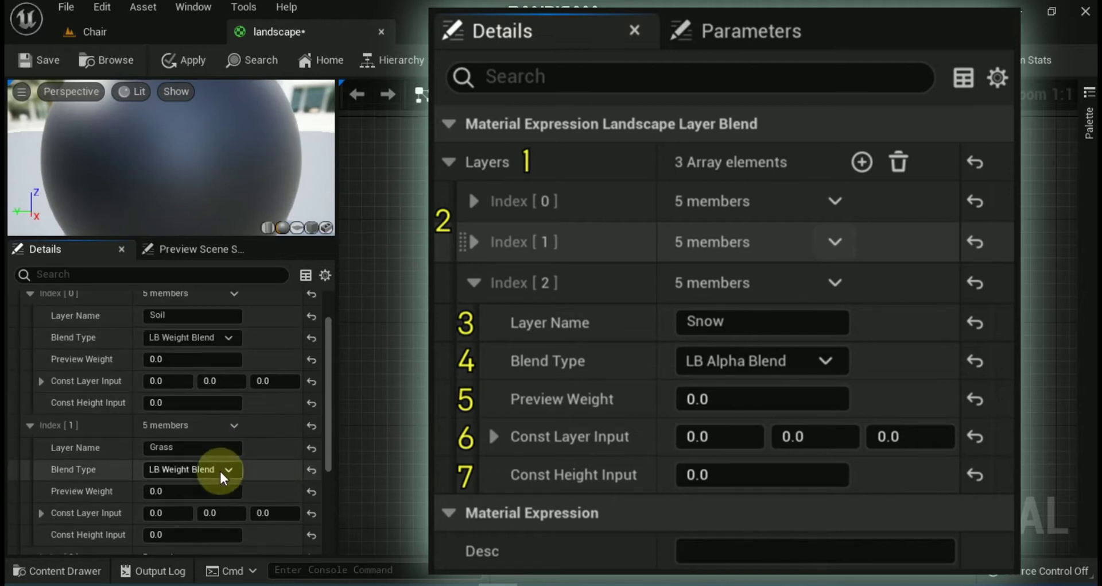
# - Show the Blend Type options for the Grass layer under Index [1]
pyautogui.click(232, 466)
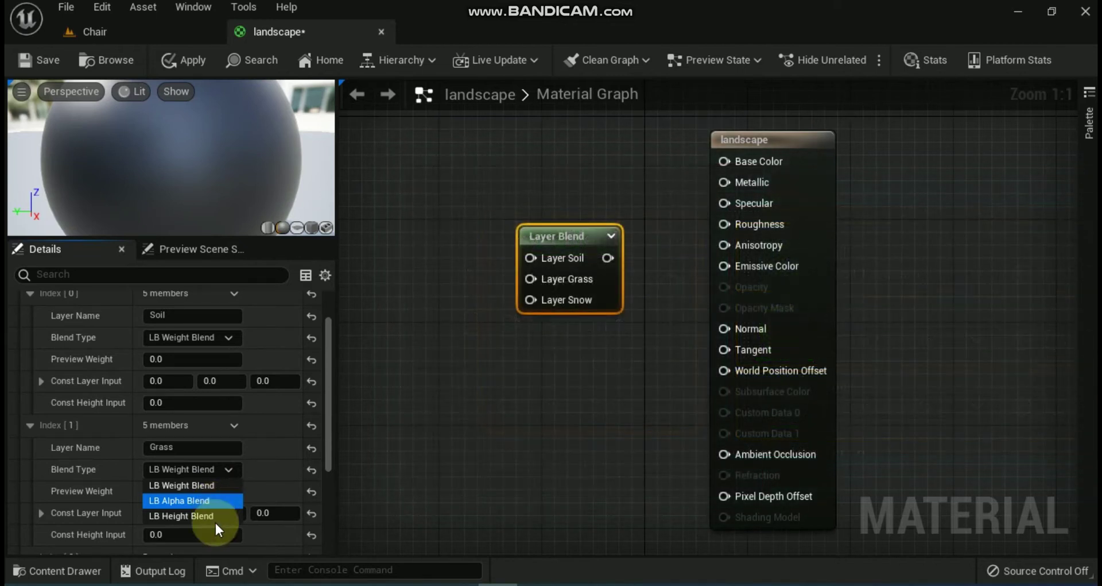
# - Switch the Grass layer to LB Height Blend and bring up the Snow layer's blend options
pyautogui.click(219, 514)
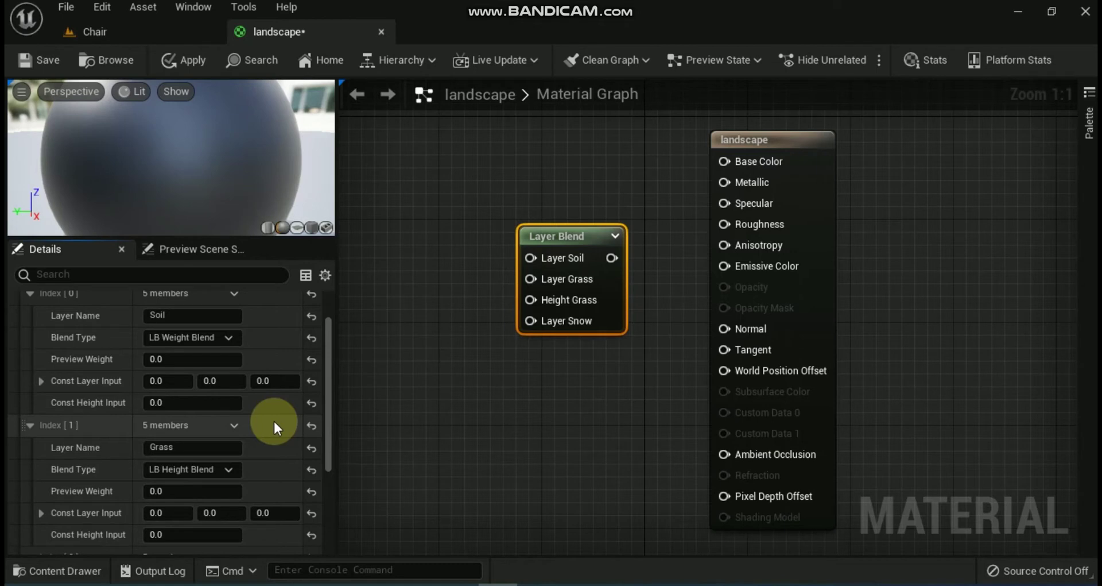
pyautogui.click(432, 312)
pyautogui.click(545, 240)
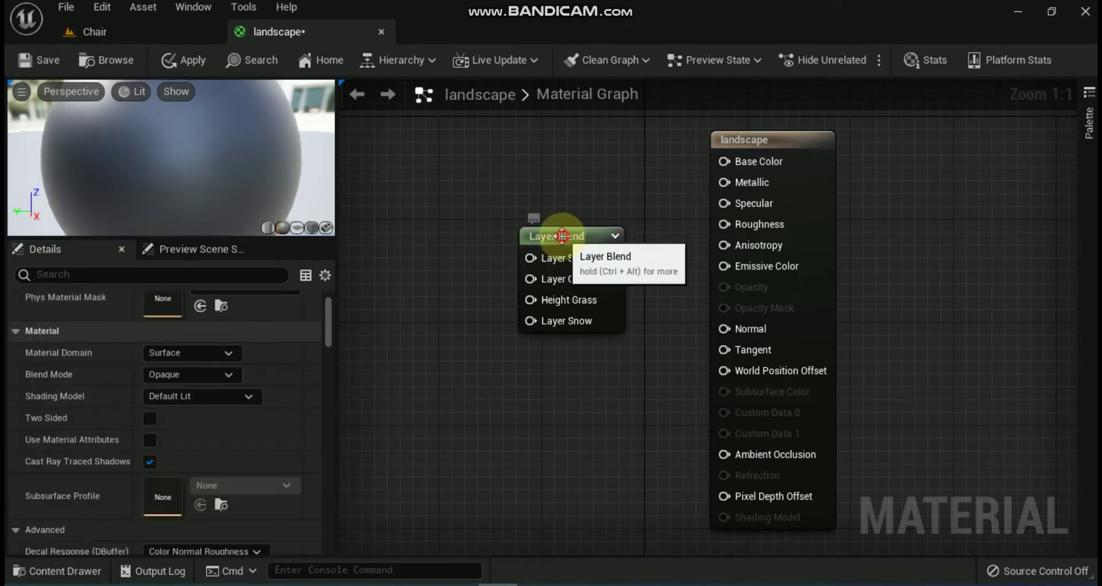
pyautogui.scroll(-5, 217, 450)
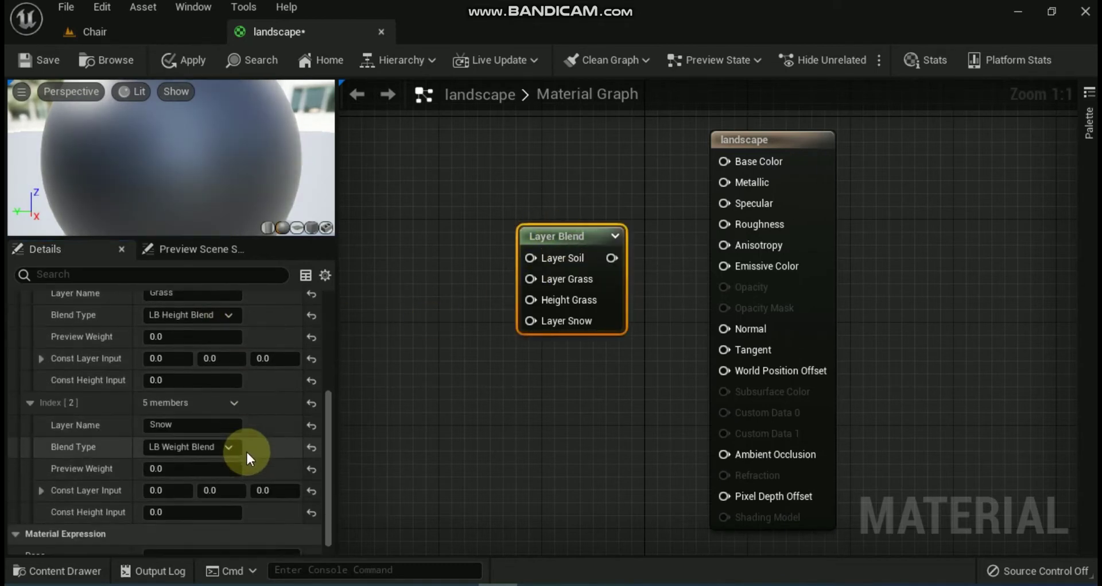
pyautogui.click(228, 447)
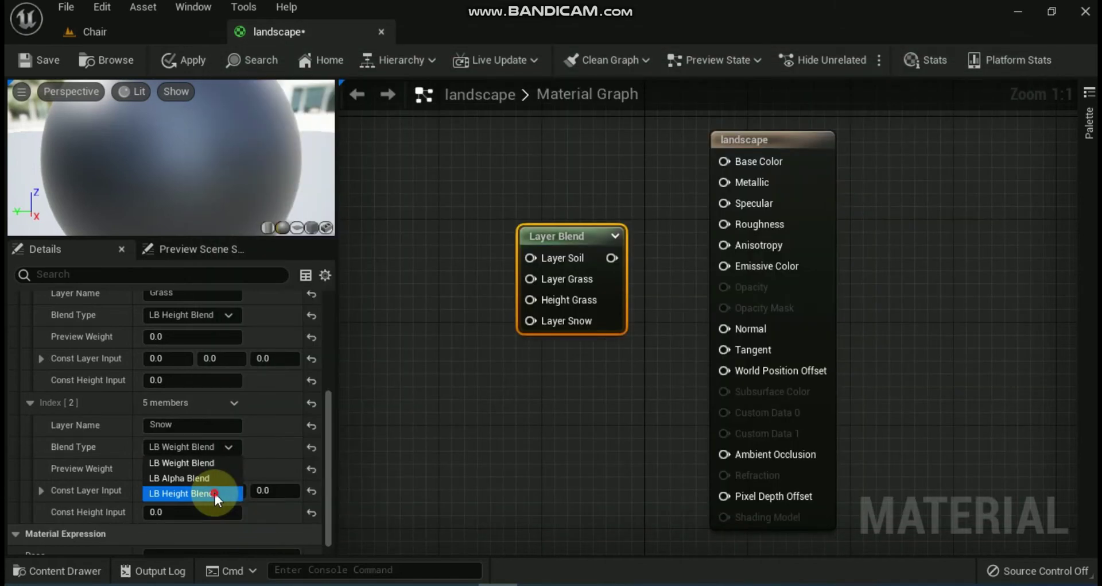
# - Set the Snow layer's Blend Type to LB Height Blend
pyautogui.click(214, 493)
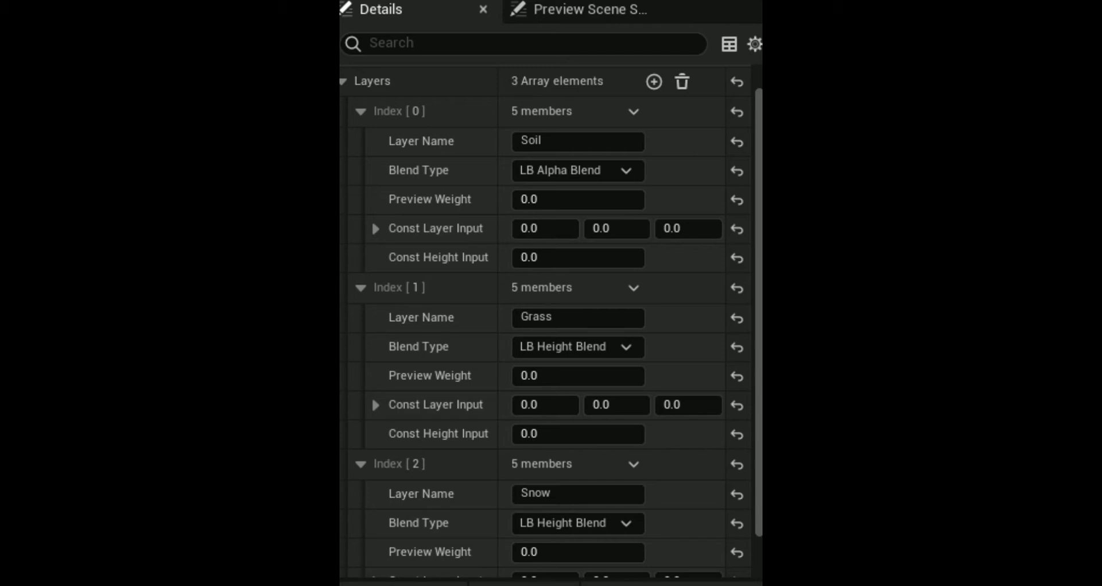
pyautogui.scroll(-3, 610, 334)
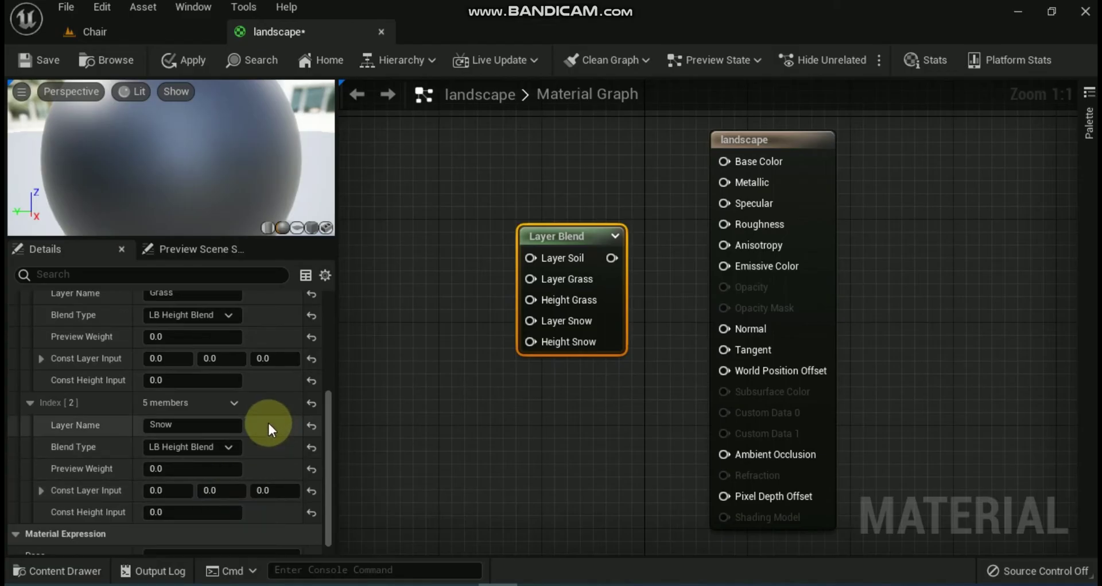
pyautogui.click(234, 402)
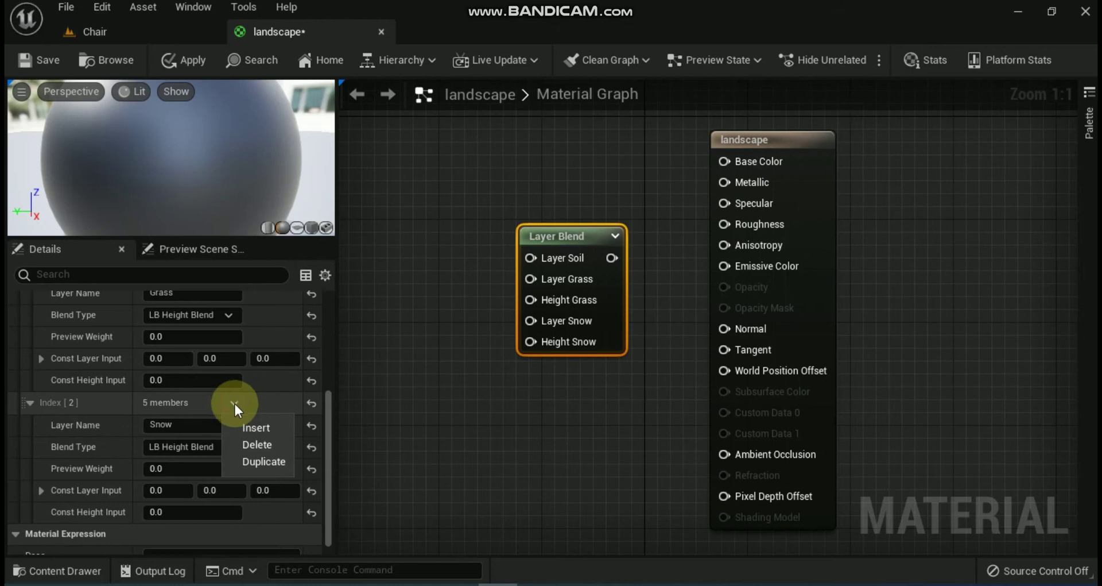
pyautogui.click(265, 404)
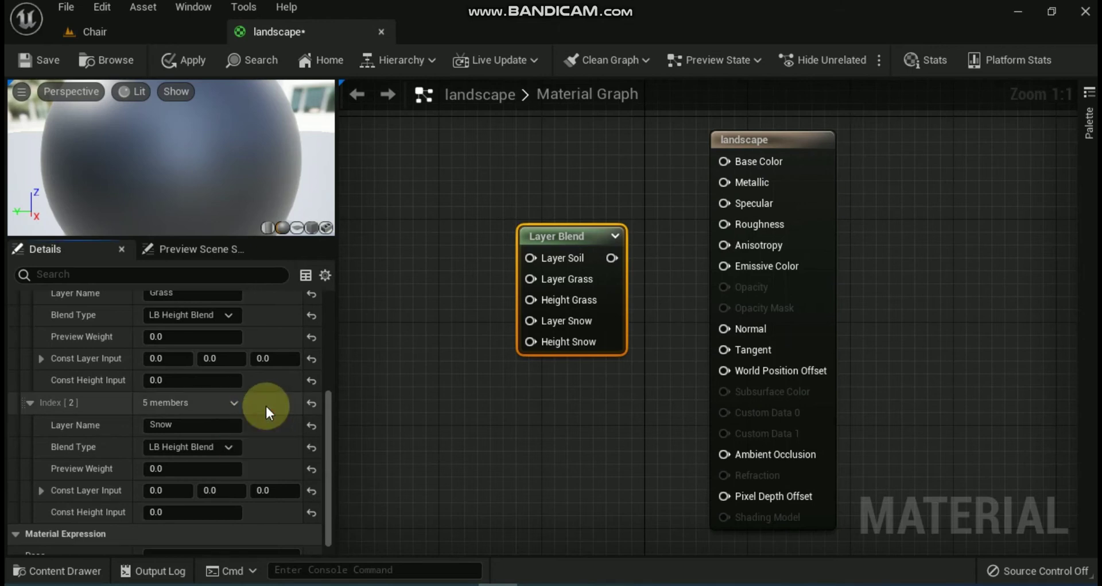
# - Add a LandscapeLayerCoords node and arrange it below the repositioned Layer Blend node
pyautogui.click(490, 414)
pyautogui.click(1087, 115)
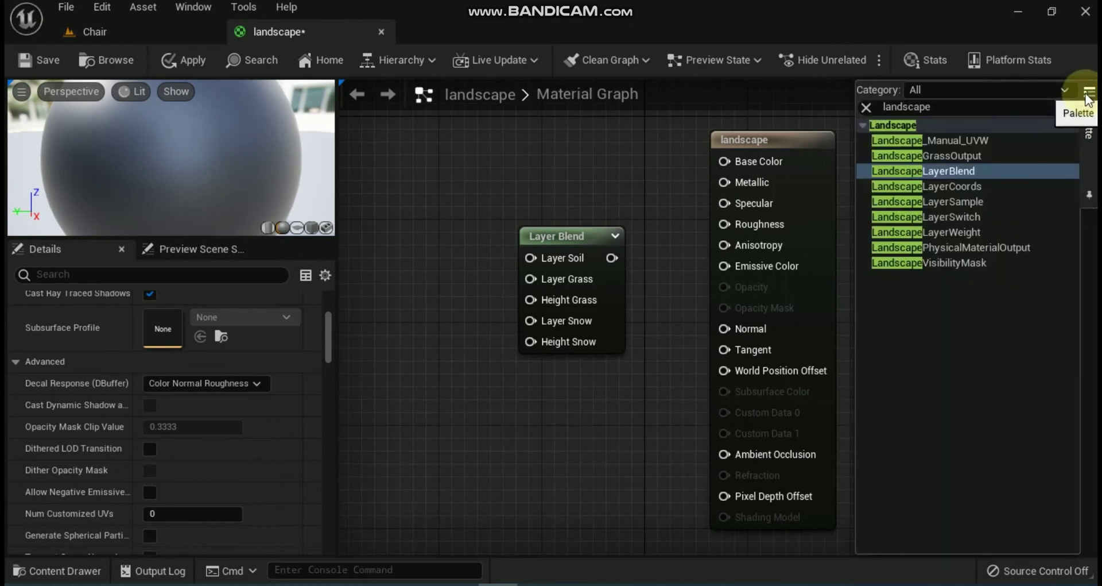
pyautogui.moveTo(974, 191); pyautogui.dragTo(555, 379)
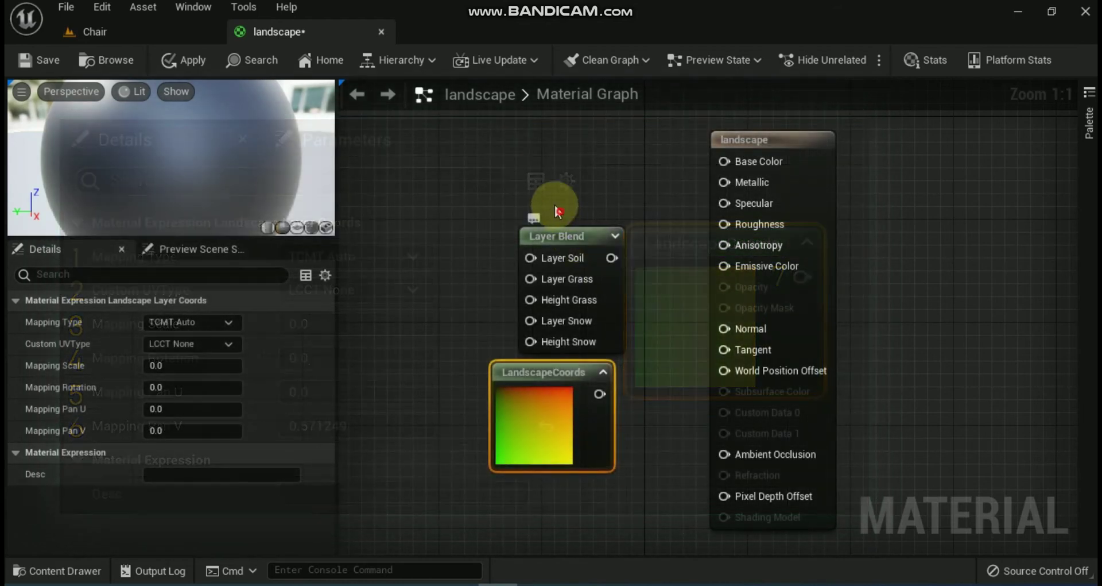
pyautogui.moveTo(556, 236); pyautogui.dragTo(490, 140)
pyautogui.moveTo(560, 376); pyautogui.dragTo(521, 299)
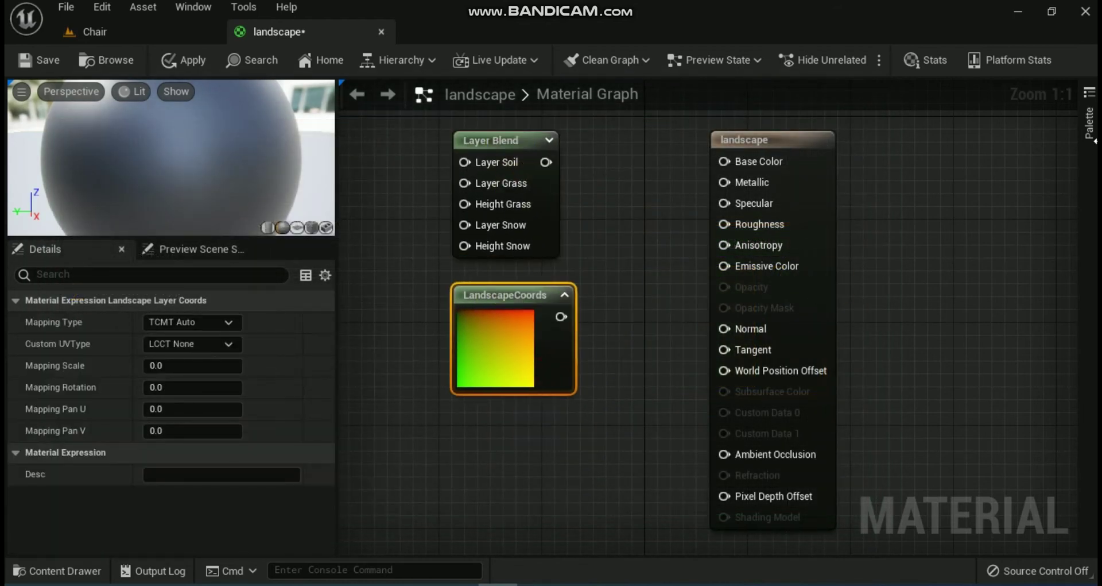
# - Drag a LandscapeLayerSwitch node from the Palette and place it below LandscapeCoords
pyautogui.click(1090, 94)
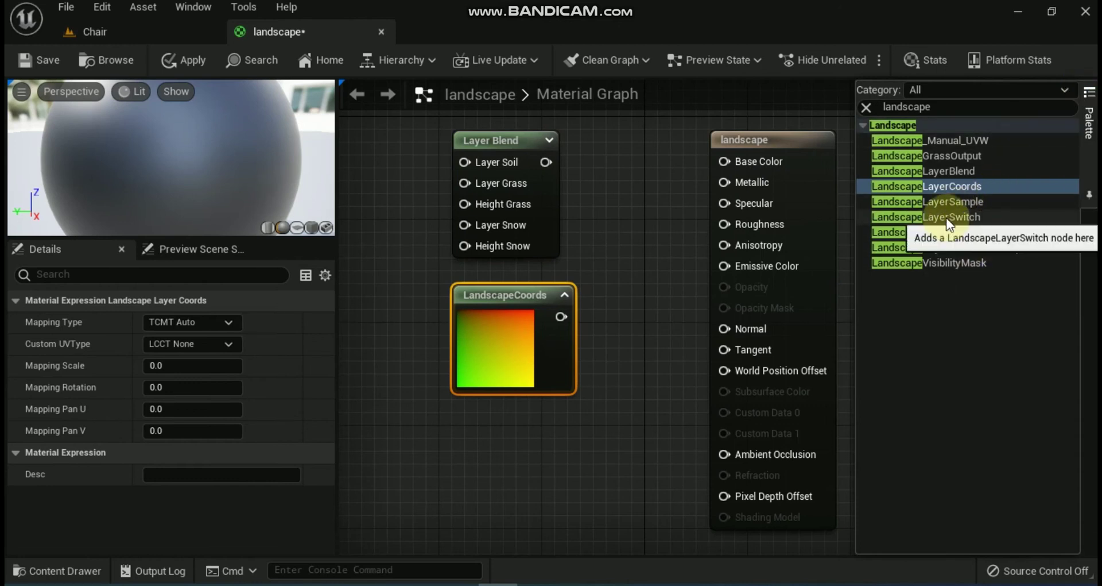
pyautogui.moveTo(946, 218); pyautogui.dragTo(498, 428)
pyautogui.moveTo(565, 436)
pyautogui.mouseDown()
pyautogui.moveTo(584, 396)
pyautogui.moveTo(583, 409)
pyautogui.mouseUp()
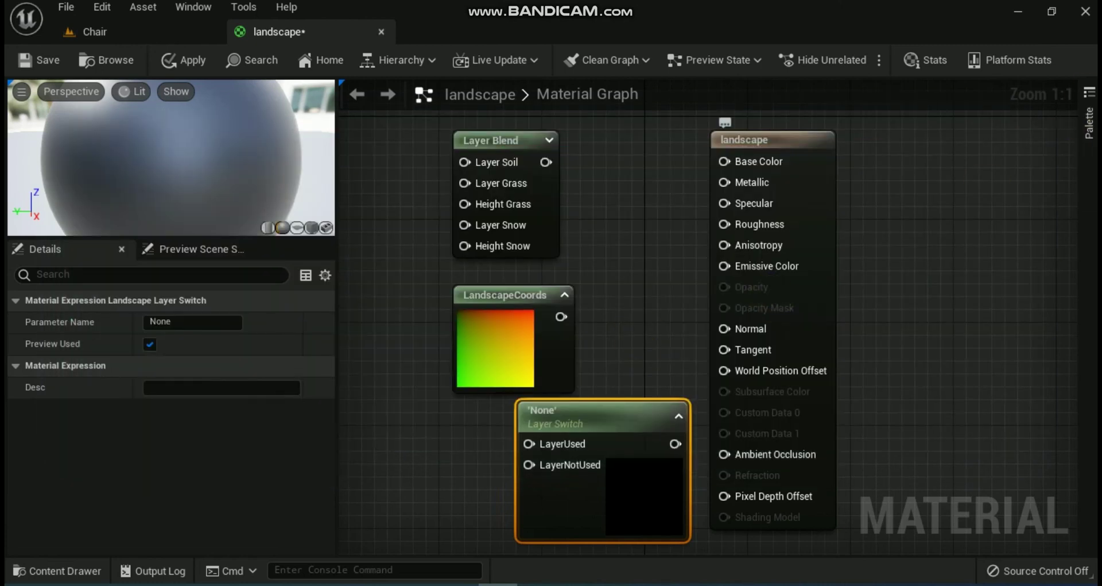
# - Drag a LandscapeLayerWeight node from the Palette onto the graph, left of Layer Switch
pyautogui.click(1089, 122)
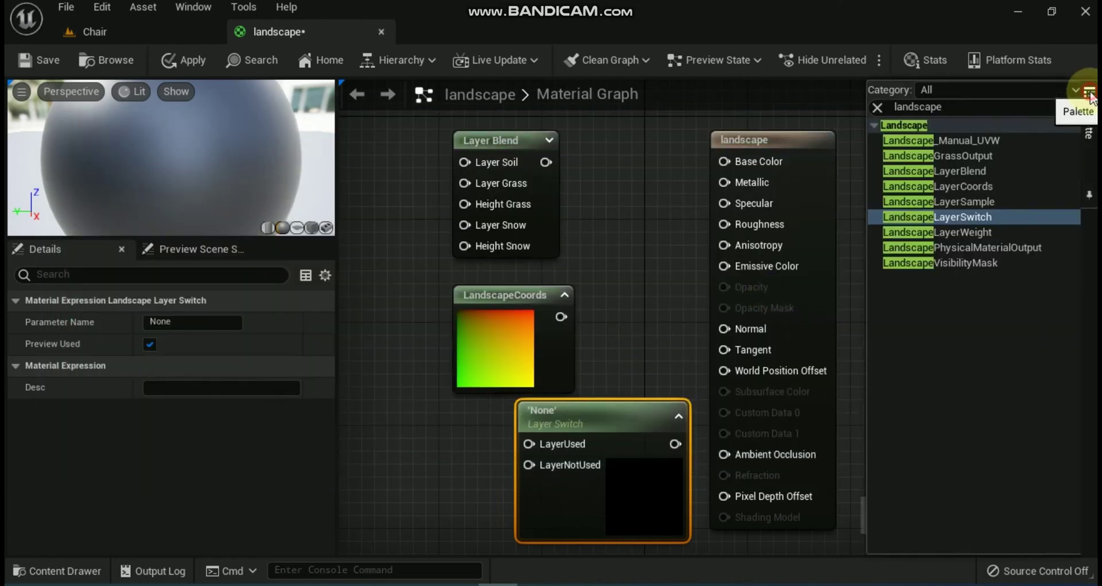
pyautogui.moveTo(1010, 231); pyautogui.dragTo(388, 434)
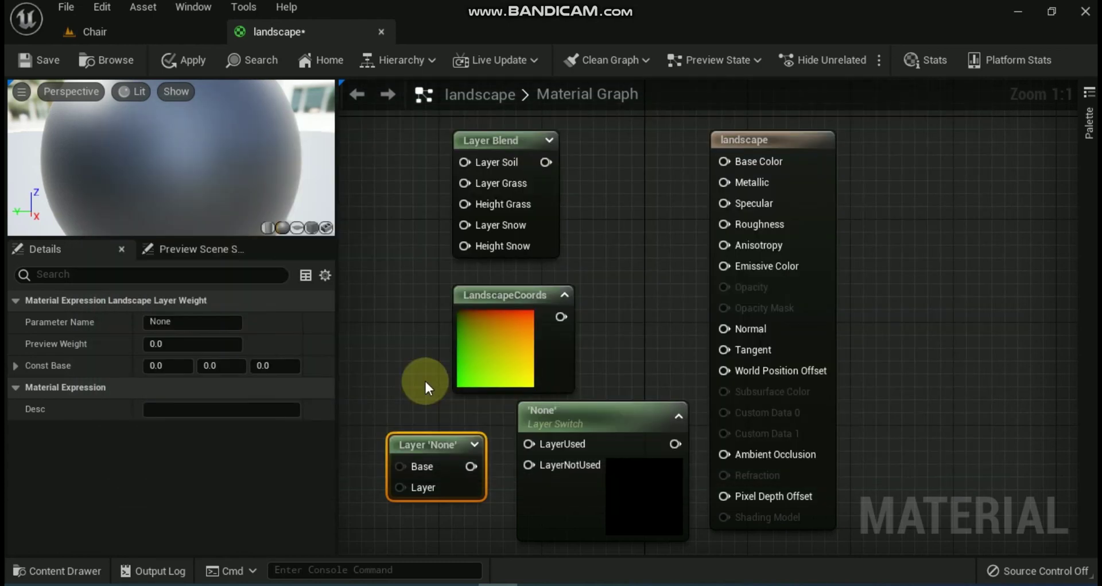
# - Drop a LandscapeVisibilityMask node from the Palette onto the material graph canvas
pyautogui.click(782, 141)
pyautogui.click(1089, 95)
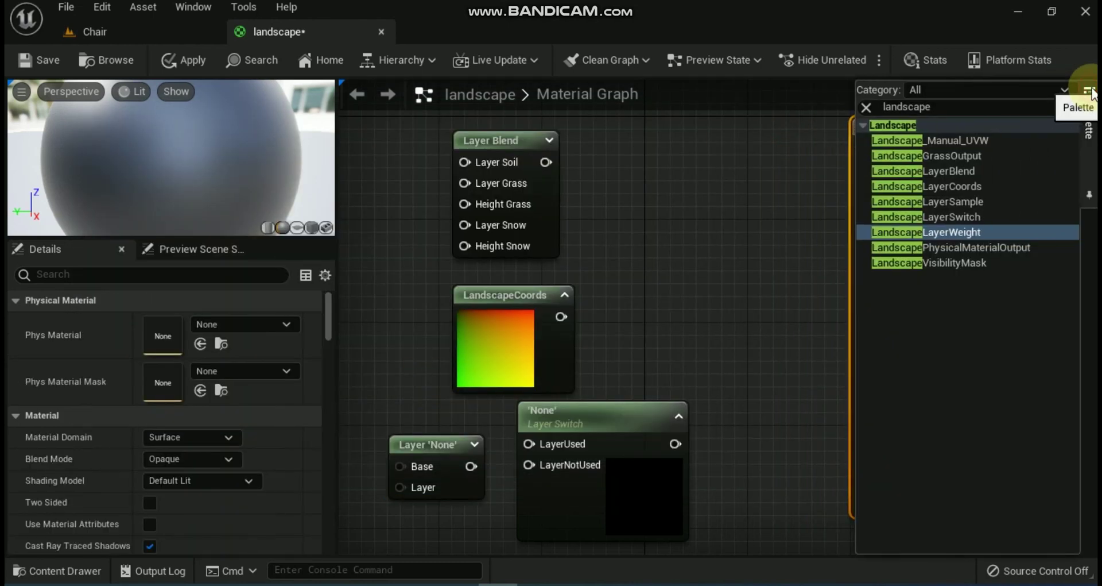
pyautogui.moveTo(902, 265); pyautogui.dragTo(633, 306)
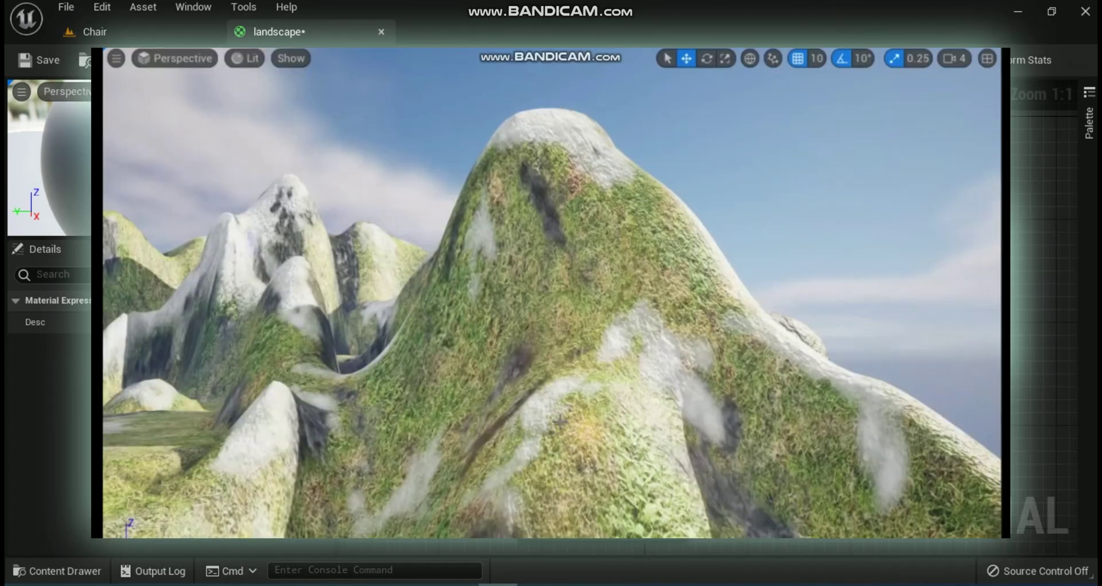
# - Paint a visibility hole across the mountain side, then erase most of it back
pyautogui.moveTo(554, 427)
pyautogui.mouseDown()
pyautogui.moveTo(520, 445)
pyautogui.moveTo(597, 451)
pyautogui.moveTo(643, 438)
pyautogui.moveTo(564, 413)
pyautogui.moveTo(521, 427)
pyautogui.moveTo(522, 459)
pyautogui.moveTo(625, 472)
pyautogui.mouseUp()
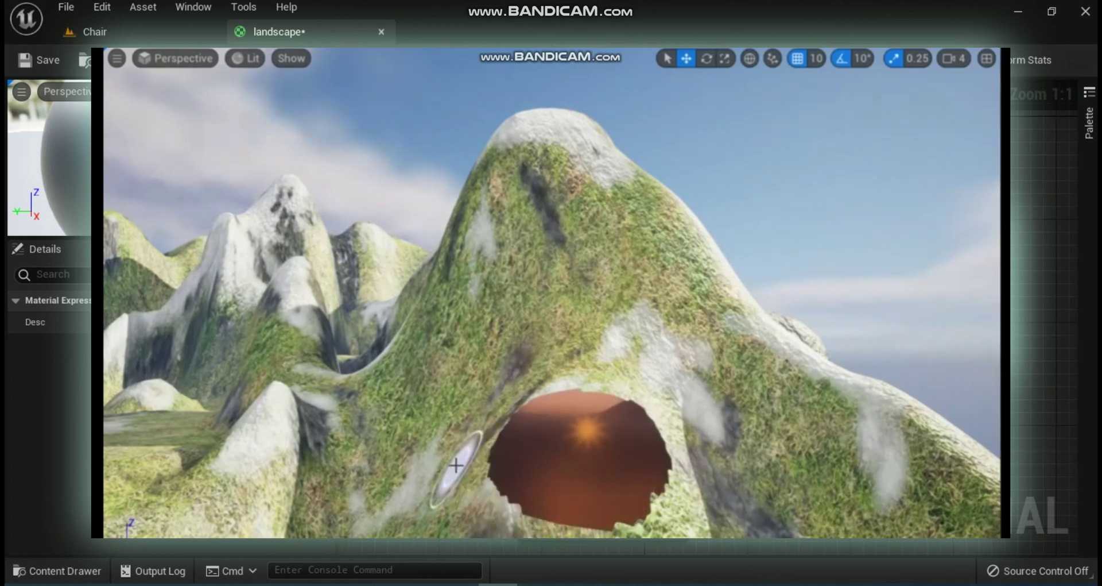
pyautogui.moveTo(492, 448)
pyautogui.keyDown('shift'); pyautogui.mouseDown()
pyautogui.moveTo(513, 485)
pyautogui.moveTo(558, 498)
pyautogui.moveTo(616, 504)
pyautogui.moveTo(654, 480)
pyautogui.moveTo(655, 450)
pyautogui.moveTo(634, 426)
pyautogui.moveTo(559, 400)
pyautogui.moveTo(525, 407)
pyautogui.moveTo(533, 425)
pyautogui.moveTo(623, 439)
pyautogui.moveTo(539, 443)
pyautogui.moveTo(598, 432)
pyautogui.moveTo(545, 441)
pyautogui.moveTo(625, 452)
pyautogui.moveTo(667, 483)
pyautogui.moveTo(667, 466)
pyautogui.moveTo(584, 419)
pyautogui.mouseUp(); pyautogui.keyUp('shift')
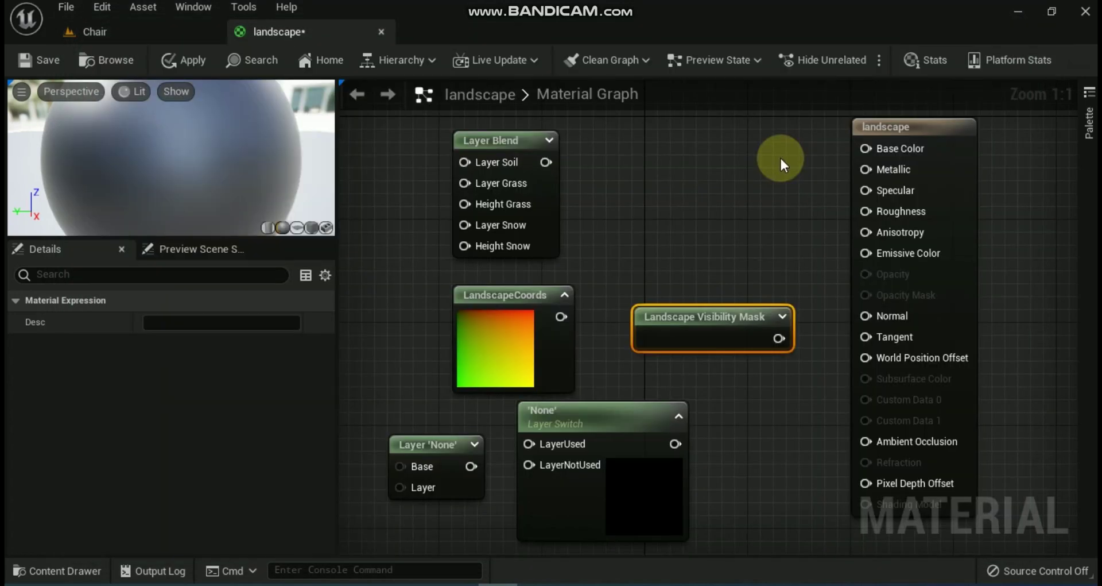